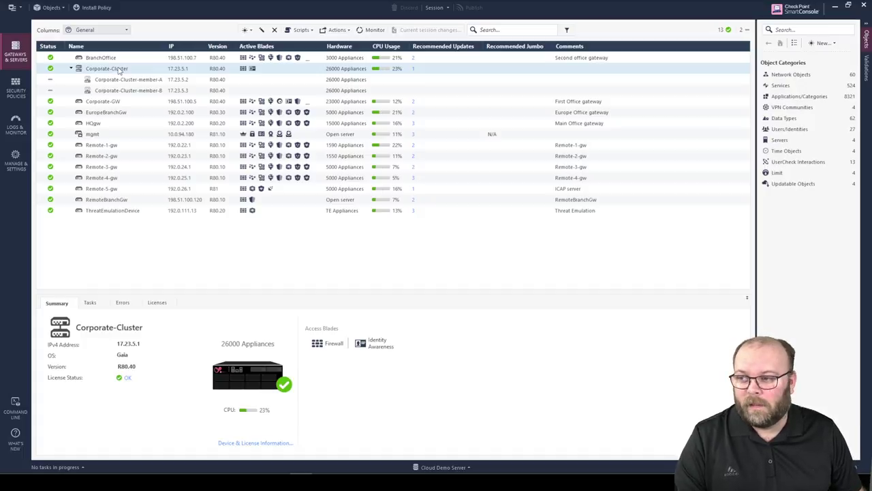
# Open Corporate-Cluster's Gateway Cluster Properties and review its general settings and IPv4 address.
pyautogui.doubleClick(119, 69)
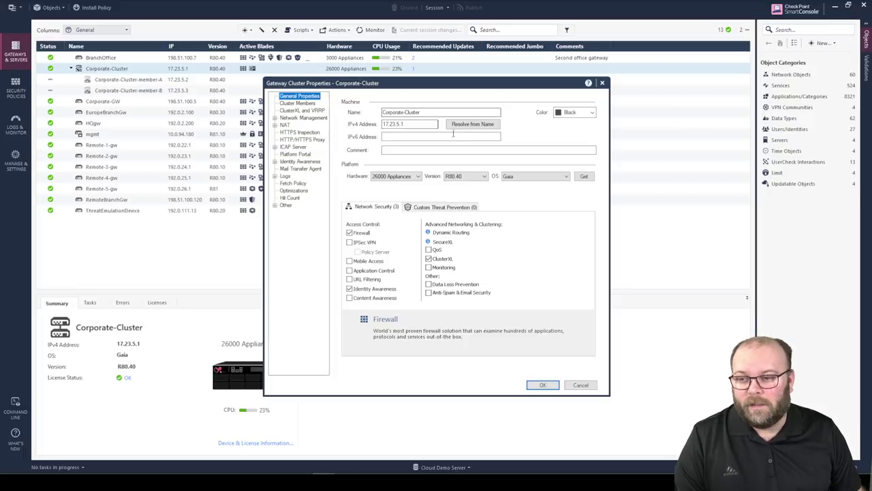
pyautogui.moveTo(407, 124); pyautogui.dragTo(383, 125)
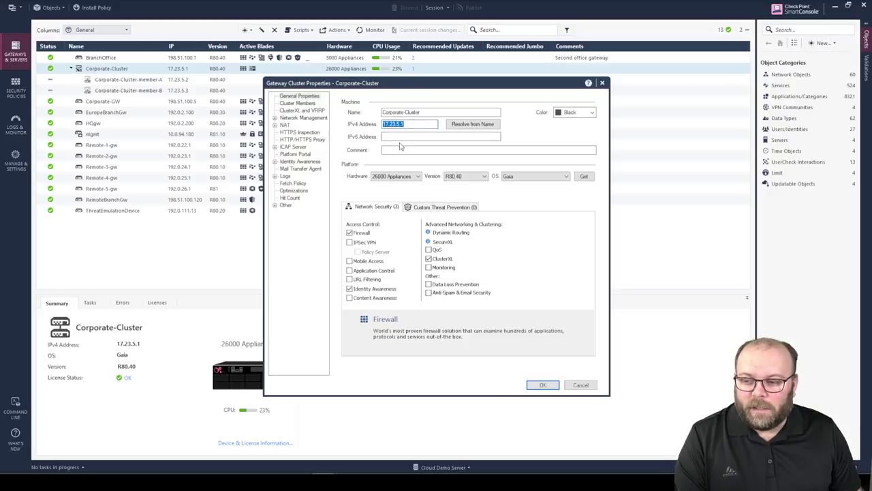
pyautogui.moveTo(362, 244)
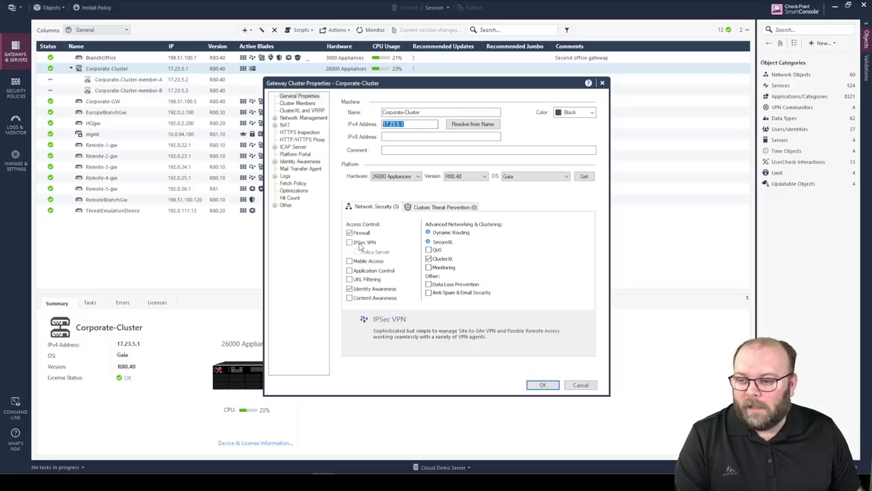
# Enable IPsec VPN on Corporate-Cluster and set Link Selection to topology-table address 17.23.5.1.
pyautogui.click(359, 244)
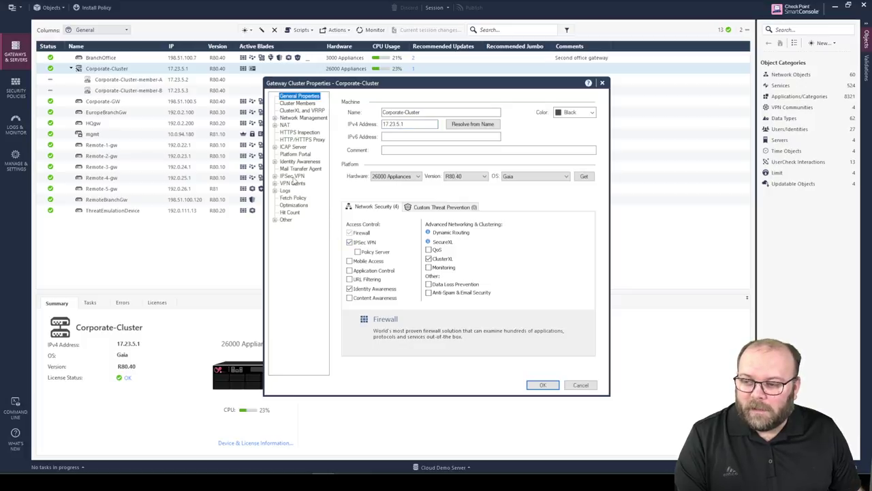
pyautogui.click(275, 177)
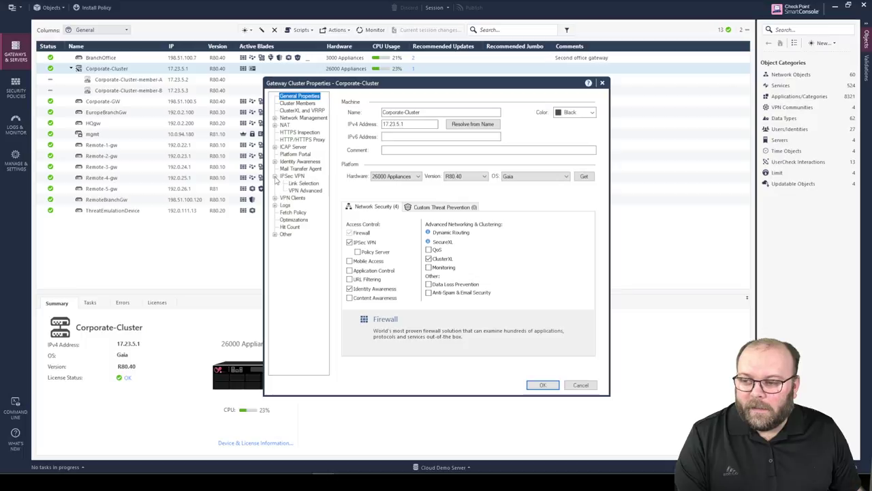
pyautogui.click(291, 177)
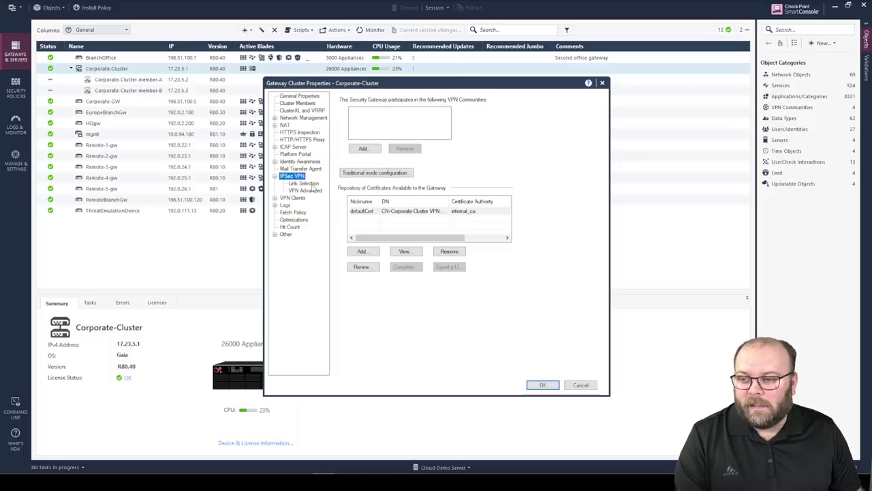
pyautogui.click(305, 183)
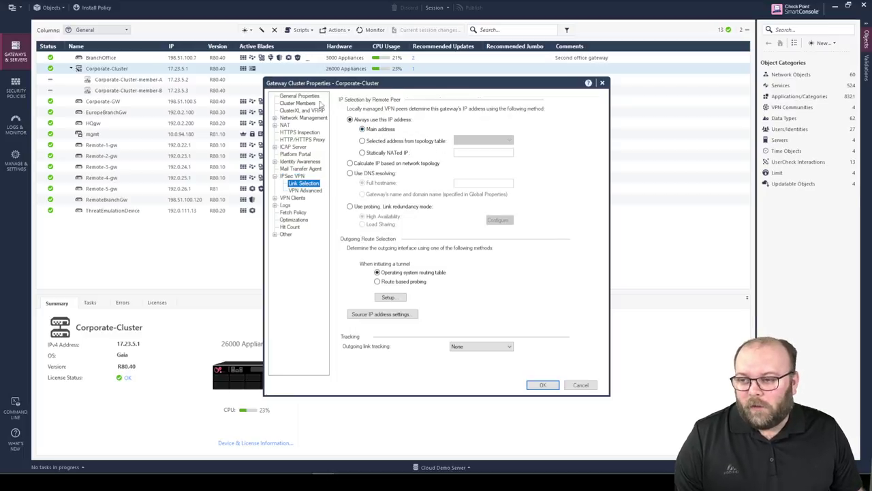
pyautogui.click(315, 98)
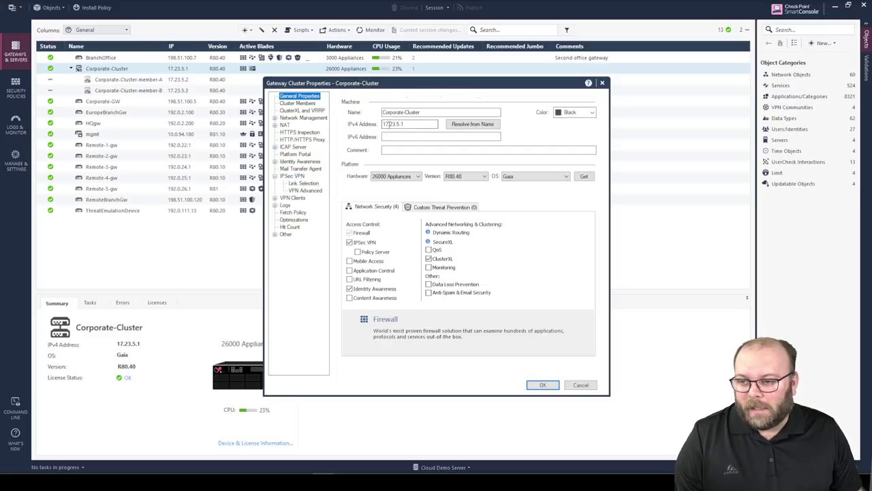
pyautogui.click(308, 183)
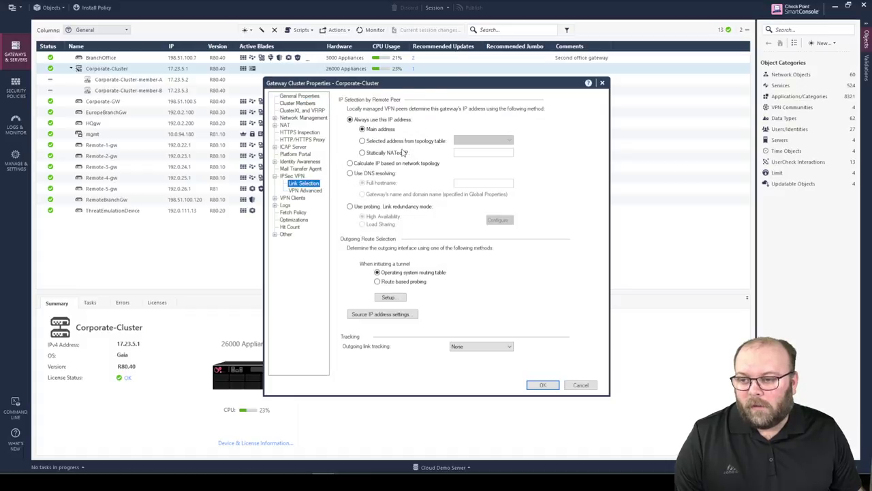
pyautogui.click(407, 141)
pyautogui.click(470, 140)
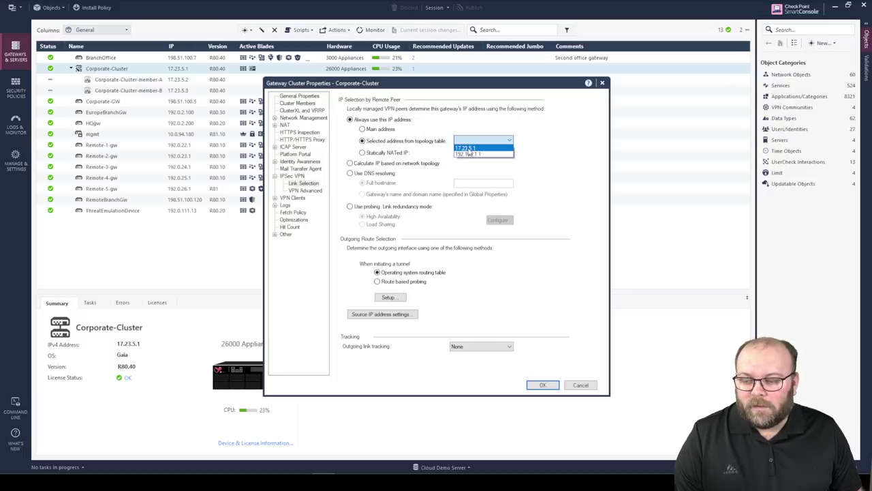
pyautogui.click(467, 149)
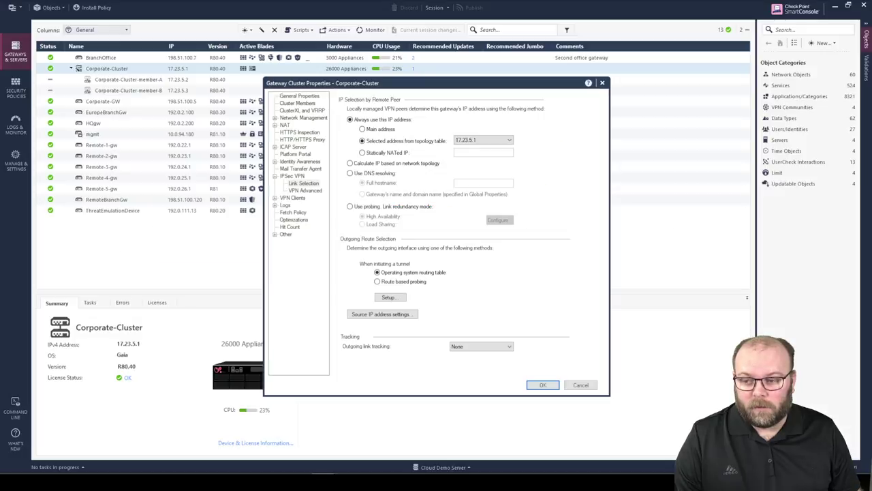
# Switch Corporate-Cluster's VPN domain to User defined and begin creating a new object for it.
pyautogui.click(310, 120)
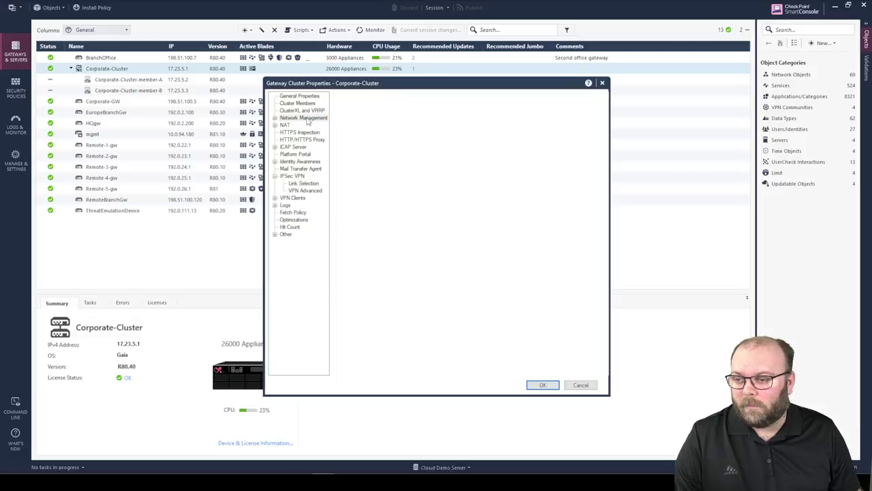
pyautogui.click(275, 119)
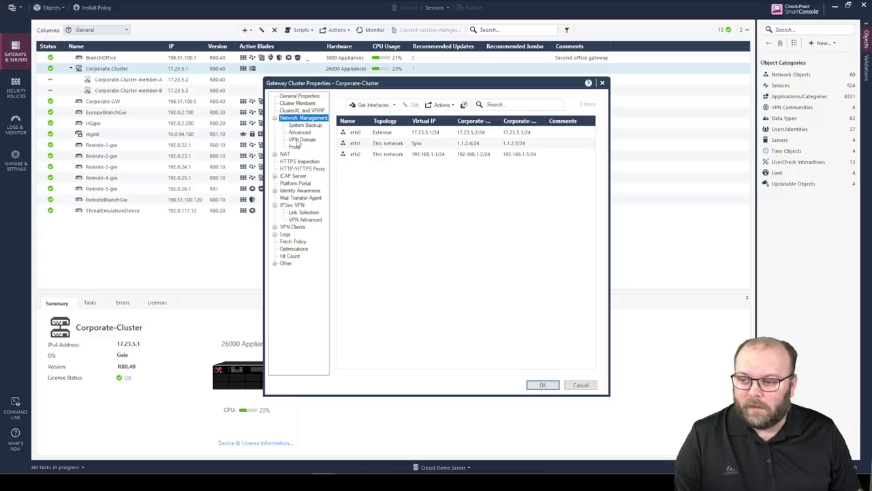
pyautogui.click(300, 140)
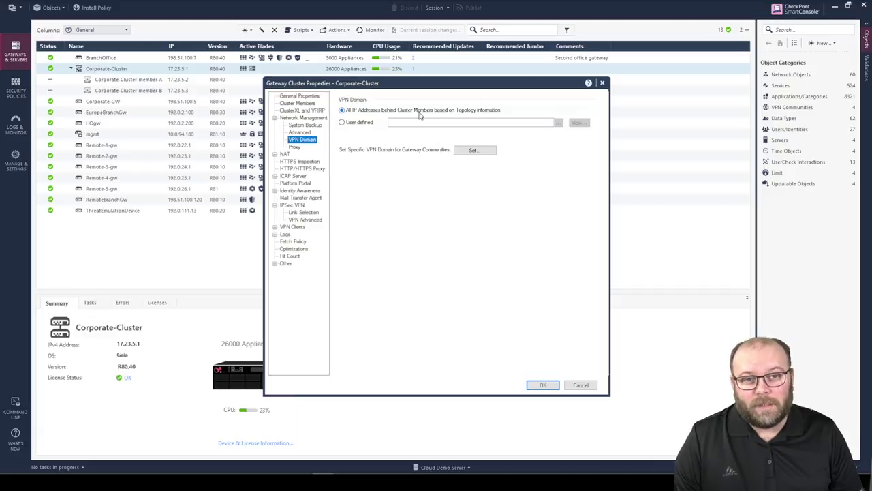
pyautogui.click(362, 124)
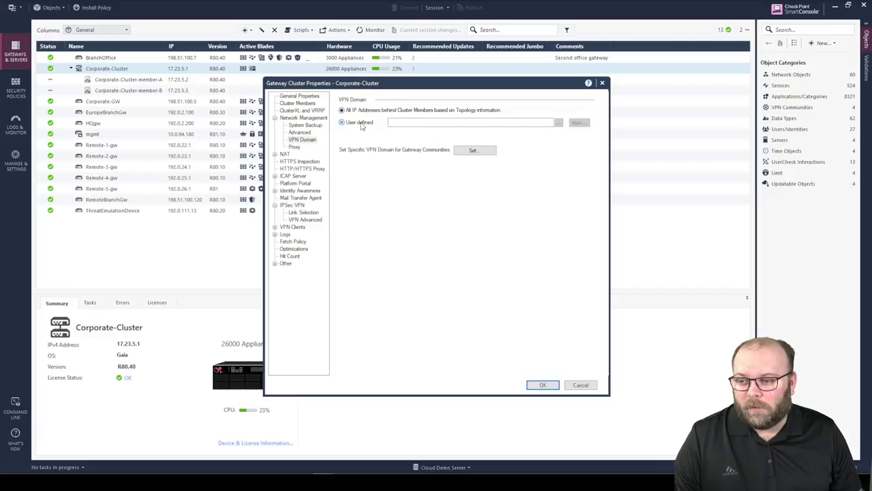
pyautogui.click(558, 122)
pyautogui.click(406, 251)
# Start a new simple group named grp_vpndomain_corporate-cluster.
pyautogui.moveTo(443, 262)
pyautogui.click(472, 264)
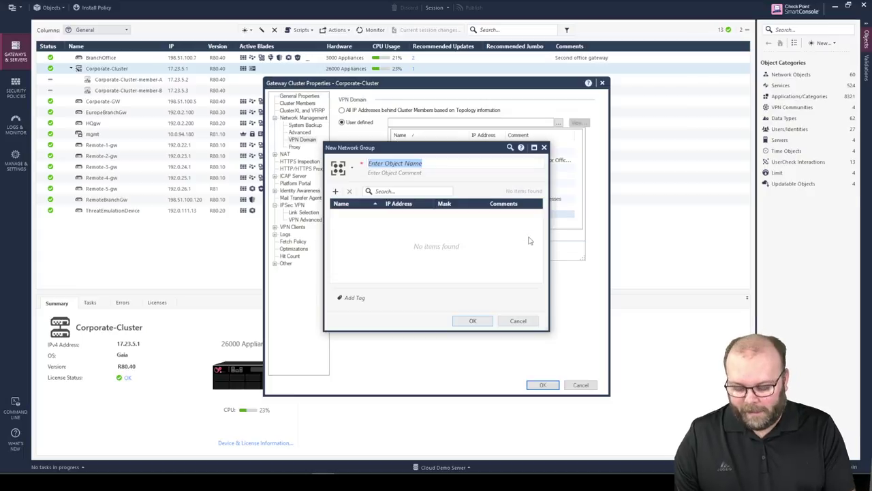
pyautogui.write('grp_')
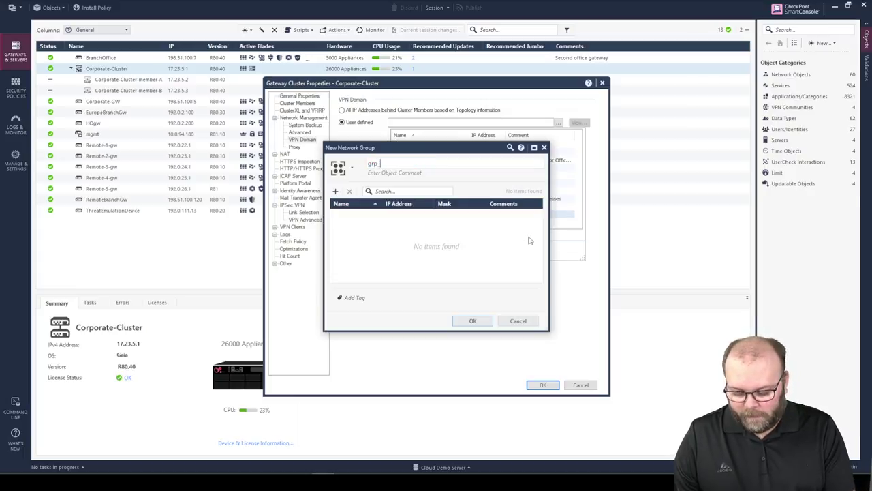
pyautogui.write('vpndomain')
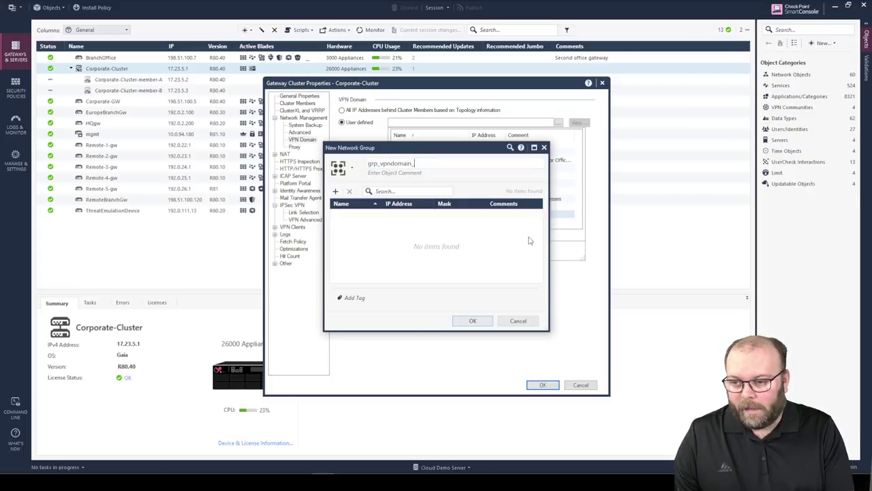
pyautogui.write('_corporate-cluster')
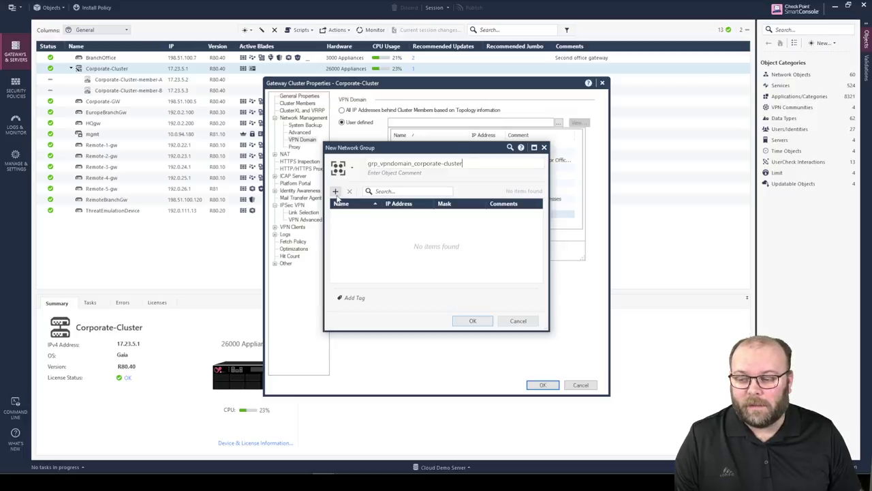
# Create network Net_10.10.0.0_24 with address 10.10.0.0 and mask 255.255.255.0.
pyautogui.click(335, 191)
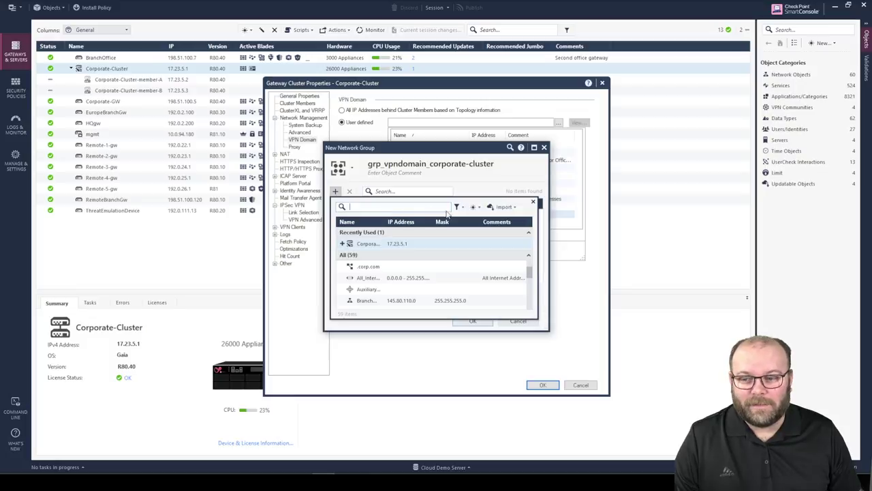
pyautogui.click(475, 211)
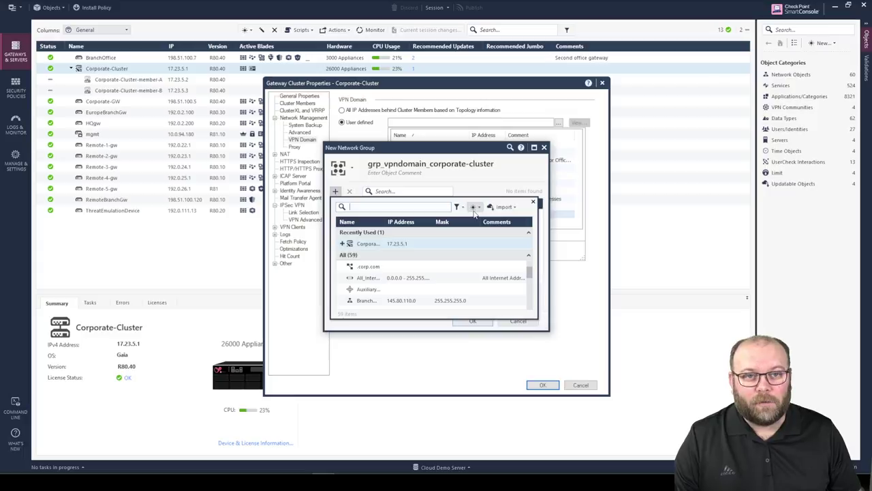
pyautogui.click(473, 207)
pyautogui.click(494, 230)
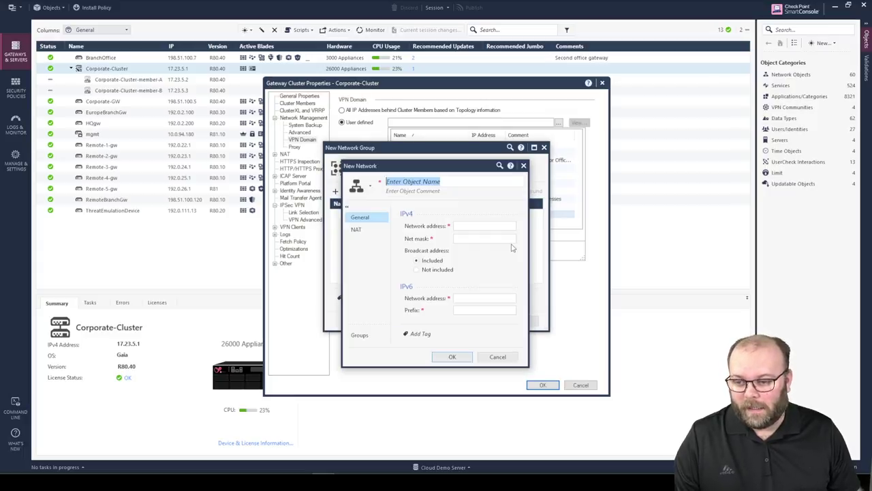
pyautogui.write('Net_10')
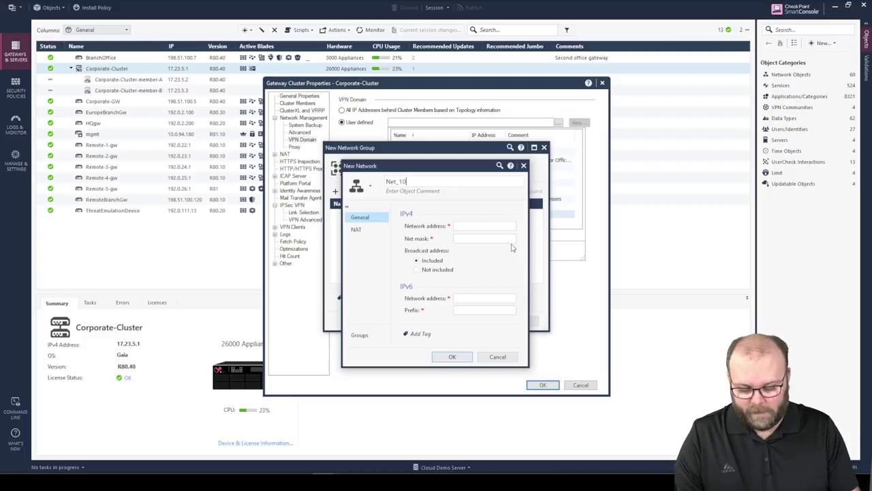
pyautogui.write('.10.0.0_24')
pyautogui.press('Tab')
pyautogui.write('10.10.')
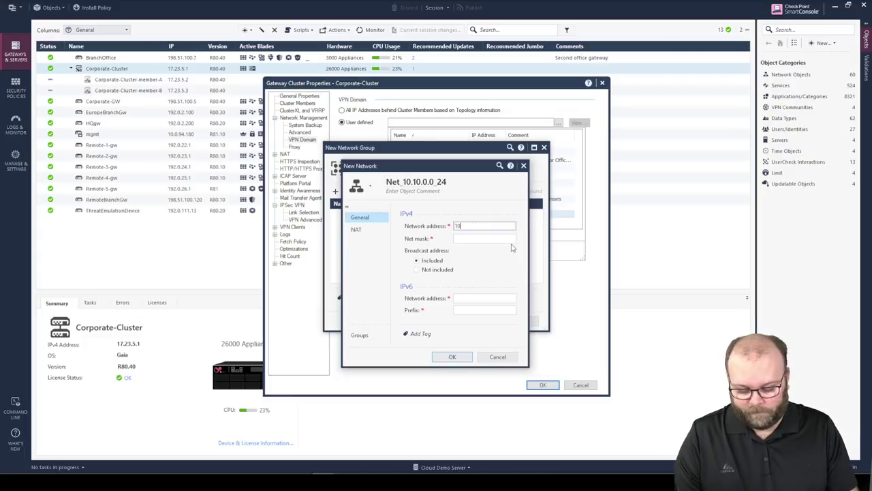
pyautogui.press('Tab')
pyautogui.write('255.255.255.0')
pyautogui.click(460, 357)
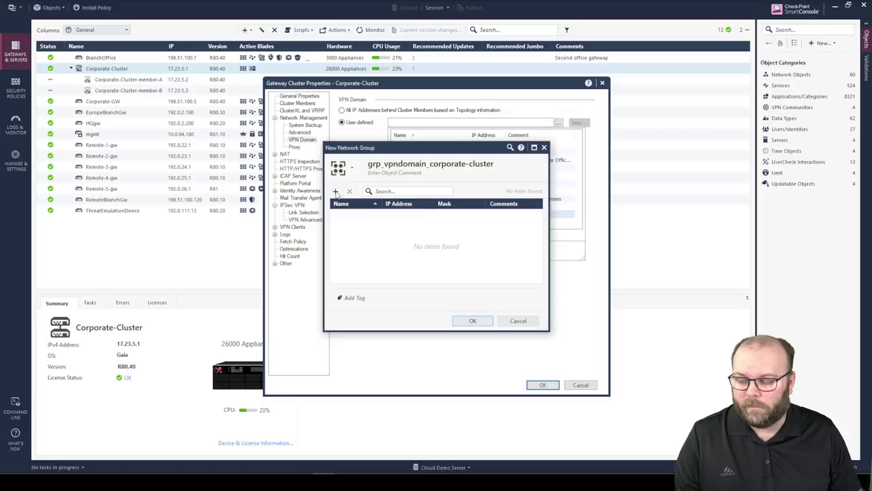
# Add the 10.10.0.0 network to grp_vpndomain_corporate-cluster and save the group.
pyautogui.click(336, 193)
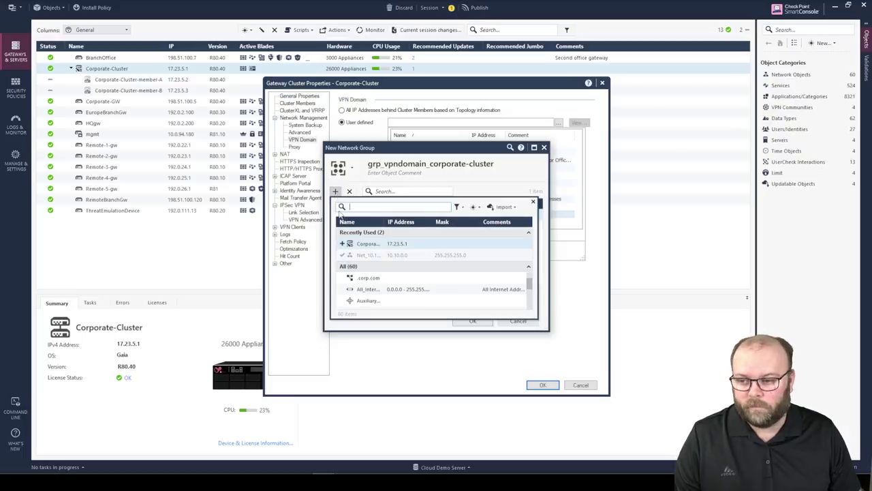
pyautogui.click(469, 191)
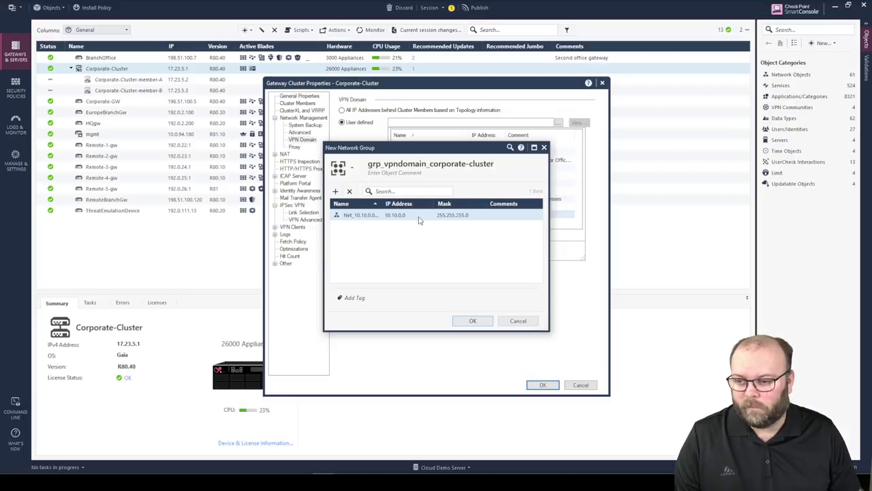
pyautogui.click(472, 321)
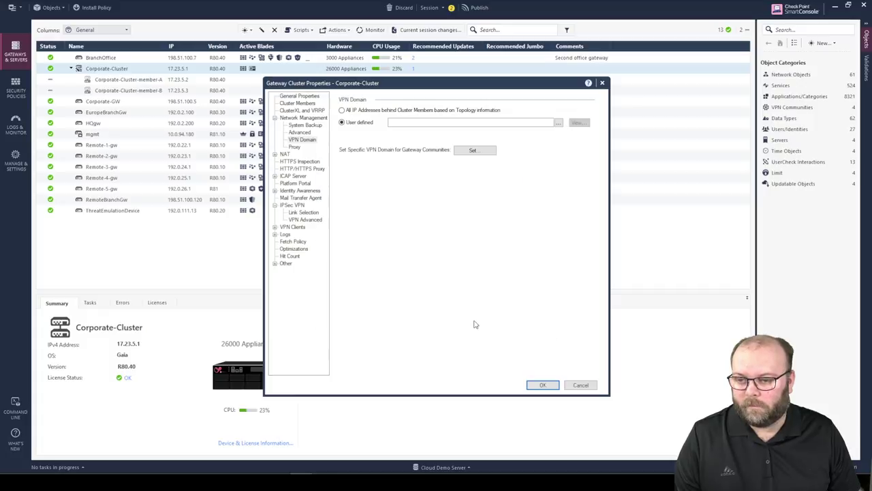
# Make grp_vpndomain_corporate-cluster Corporate-Cluster's user-defined VPN domain, past the empty-domain warning.
pyautogui.click(542, 386)
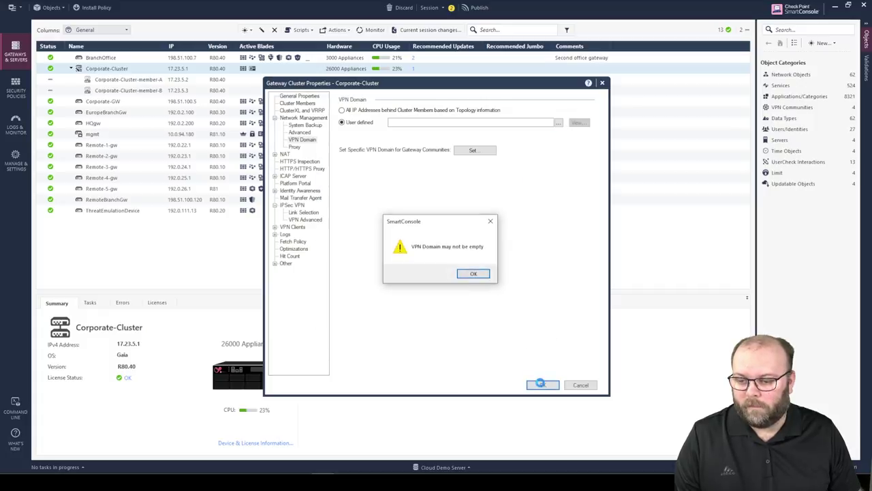
pyautogui.click(477, 274)
pyautogui.click(558, 125)
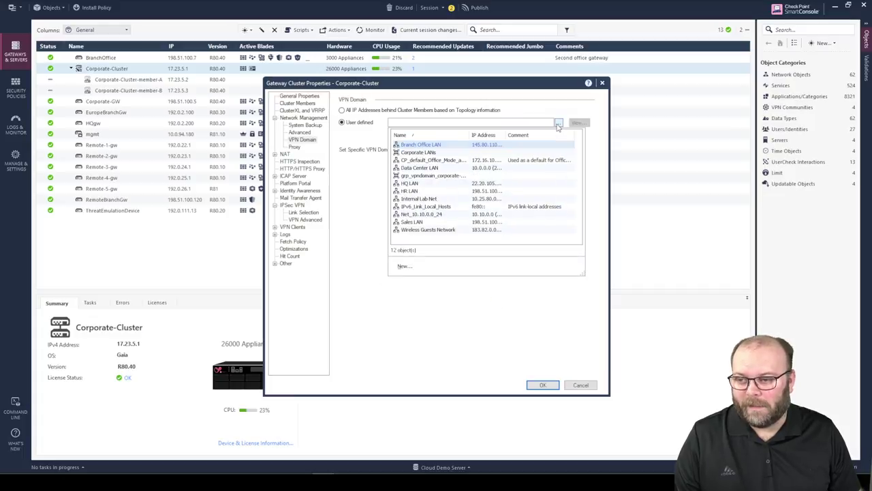
pyautogui.click(558, 122)
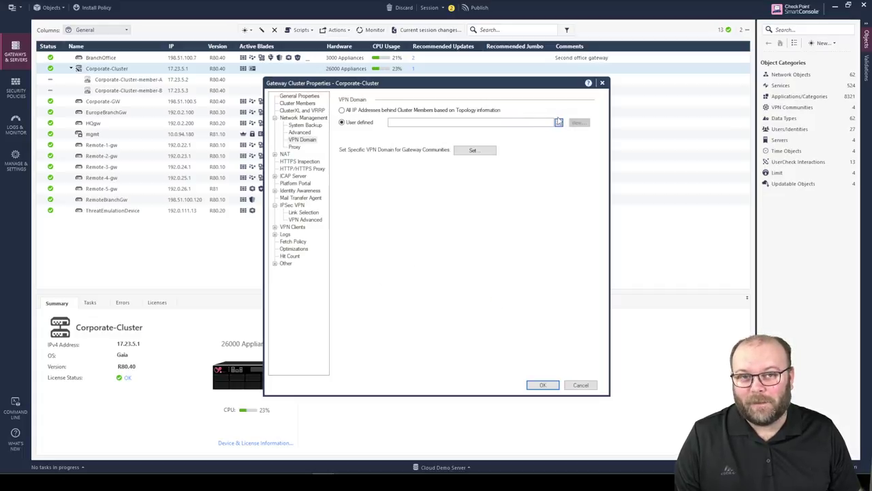
pyautogui.click(559, 122)
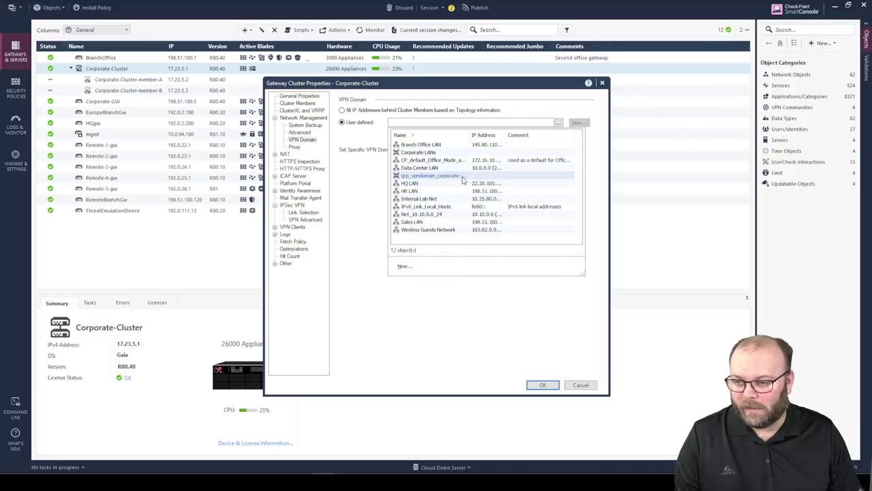
pyautogui.click(434, 153)
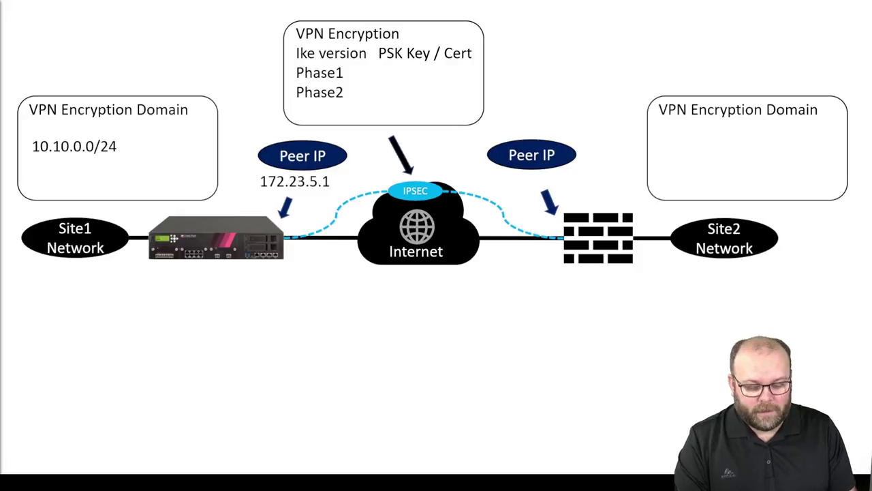
# Reveal Site2's peer IP 30.30.30.30 and encryption domain 10.10.200.0/24, then return to SmartConsole.
pyautogui.press('Right')
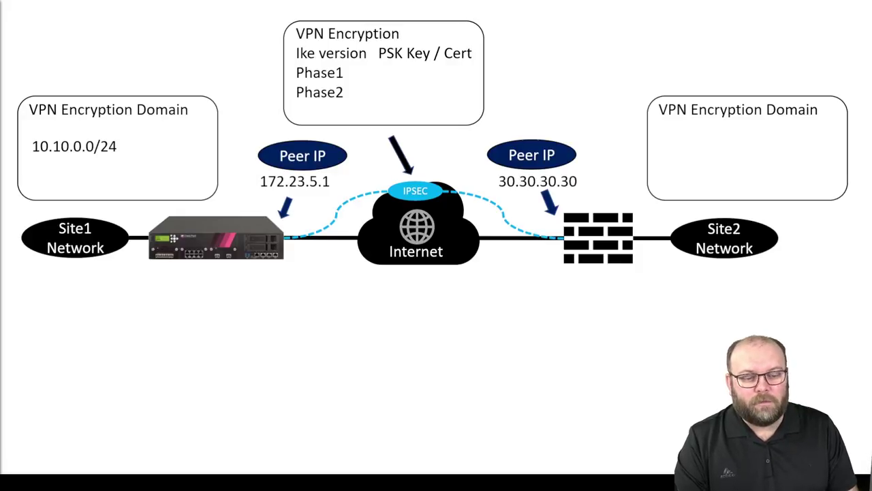
pyautogui.press('Right')
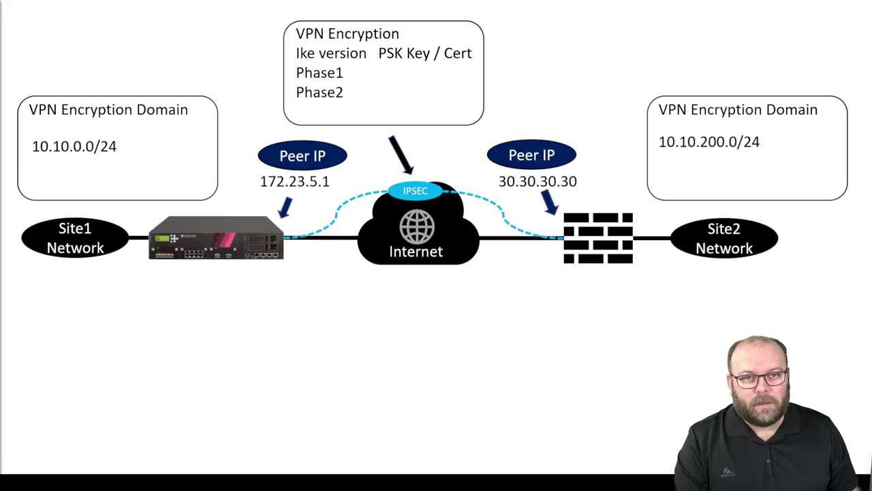
pyautogui.hotkey('alt', 'Tab')
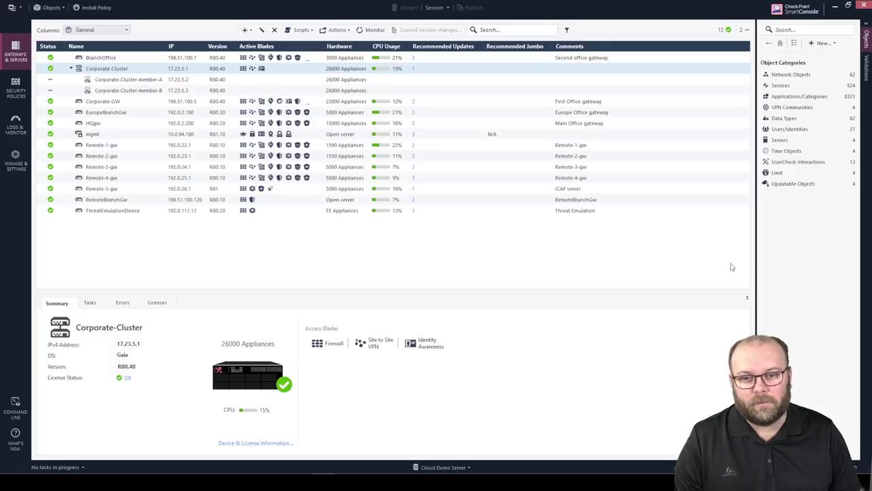
# Navigate the Objects pane's New menu to Network Object > More > Interoperable Device.
pyautogui.click(837, 44)
pyautogui.moveTo(825, 88)
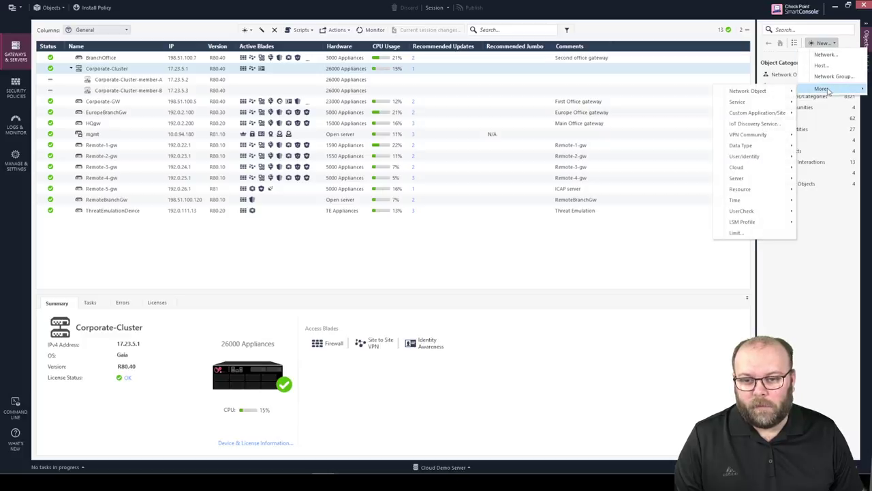
pyautogui.moveTo(775, 96)
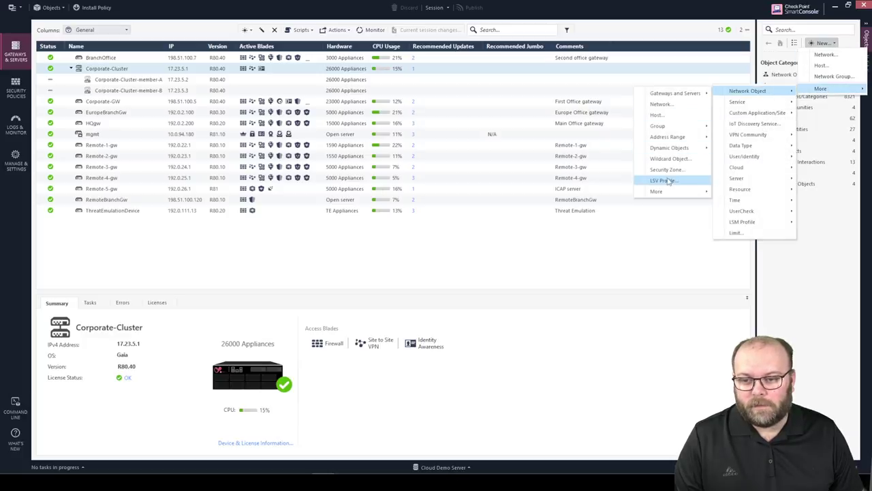
pyautogui.moveTo(669, 195)
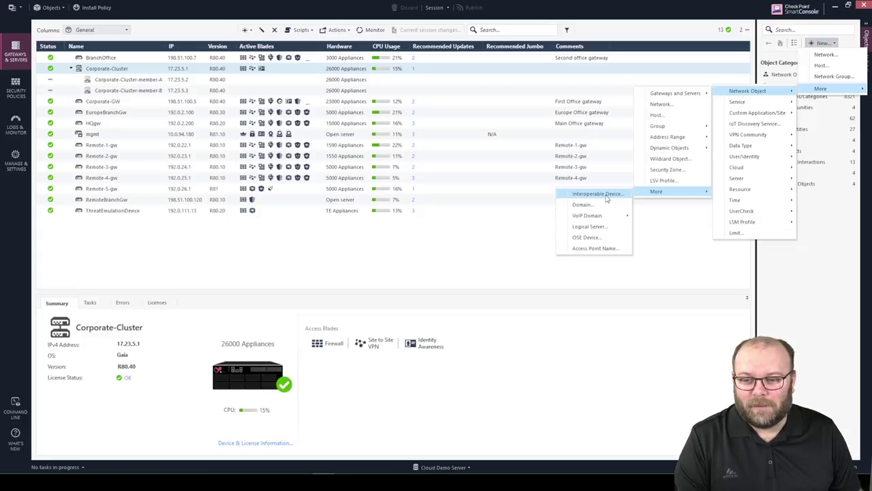
# Create interoperable device Partner_gw with IPv4 address 30.30.30.30 and view its Topology page.
pyautogui.click(605, 194)
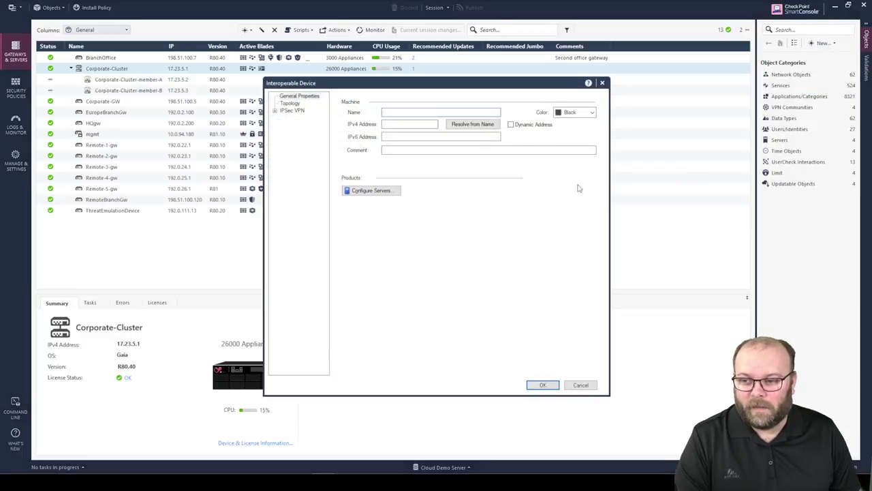
pyautogui.moveTo(492, 83); pyautogui.dragTo(603, 128)
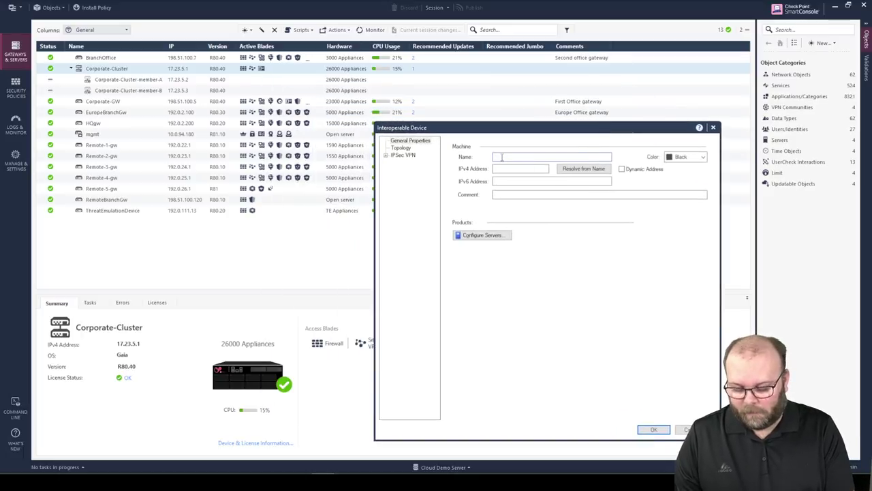
pyautogui.write('gw')
pyautogui.doubleClick(520, 158)
pyautogui.write('Par')
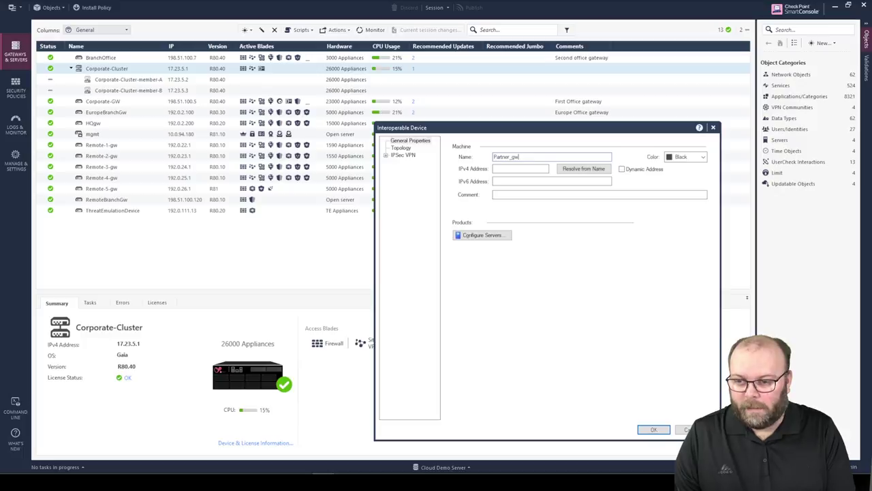
pyautogui.click(533, 168)
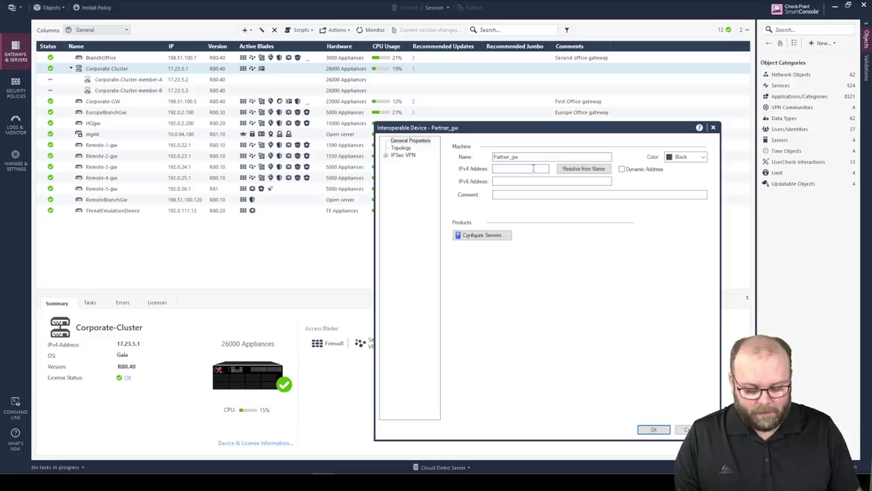
pyautogui.write('30.30.30.30')
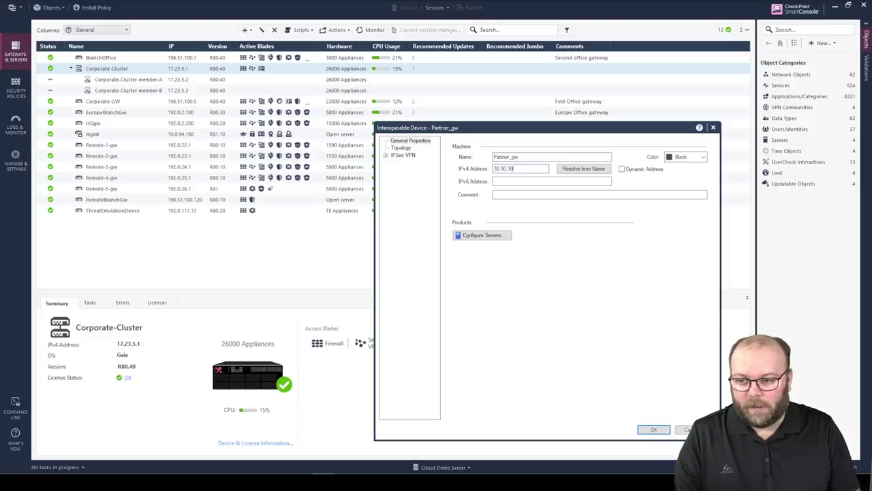
pyautogui.click(407, 151)
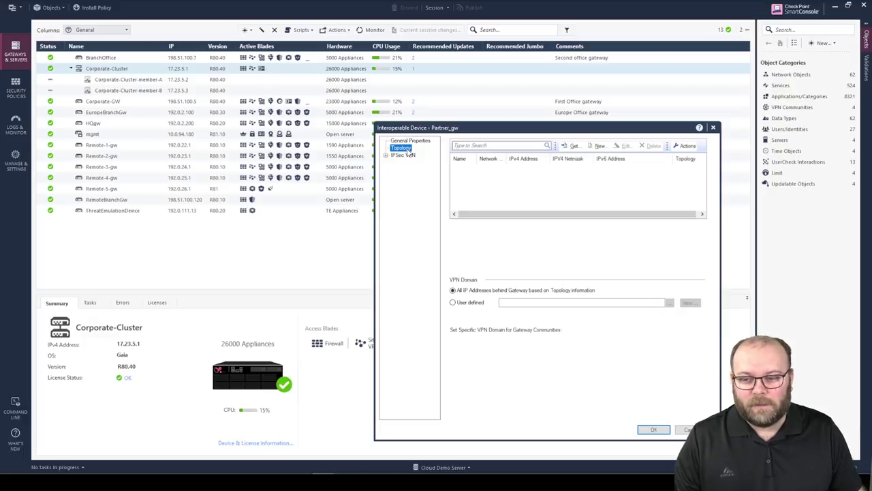
# Set Partner_gw's VPN domain to User defined and start a new simple group.
pyautogui.click(472, 304)
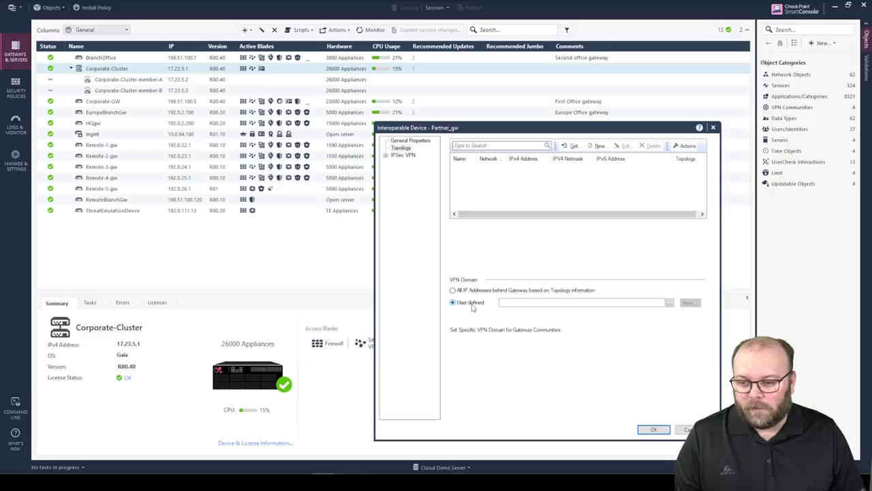
pyautogui.click(670, 303)
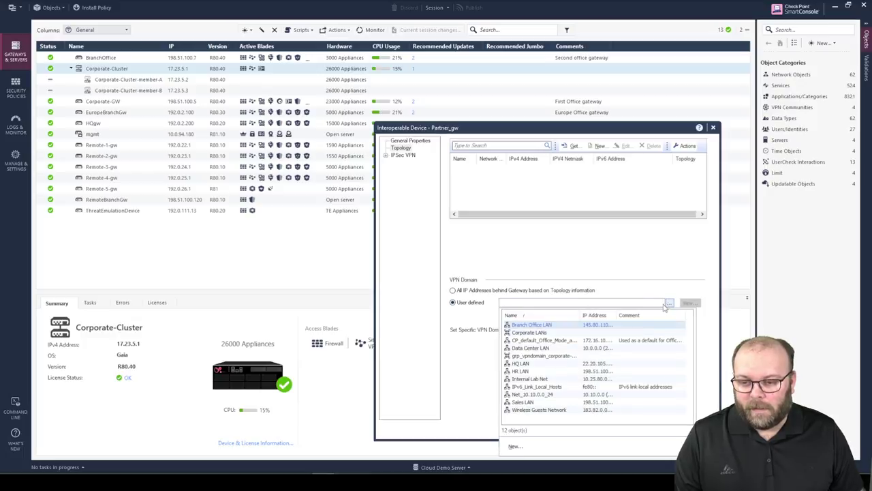
pyautogui.click(513, 447)
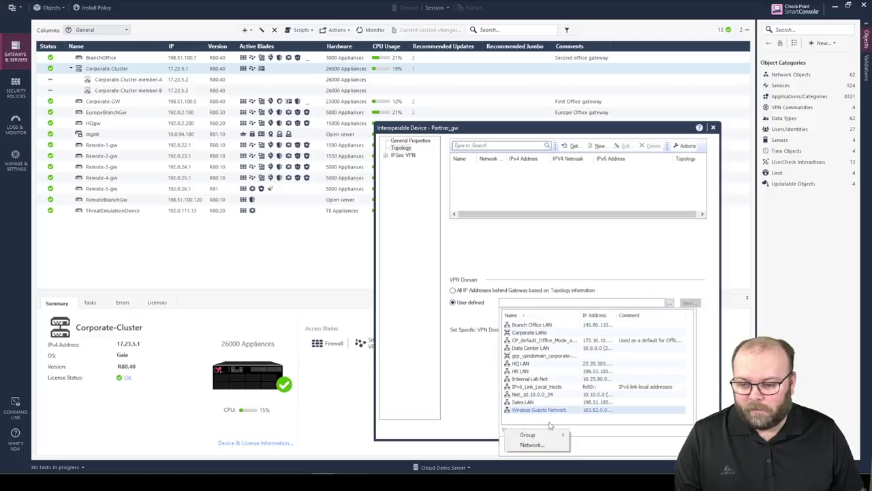
pyautogui.moveTo(552, 435)
pyautogui.click(586, 436)
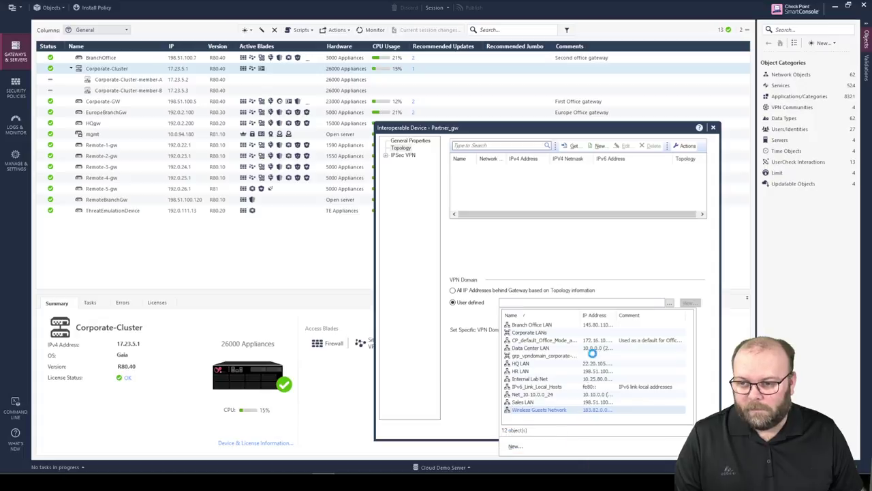
# Name the new group grp_vpndomain_partner_gw.
pyautogui.moveTo(485, 150); pyautogui.dragTo(551, 235)
pyautogui.write('grp_')
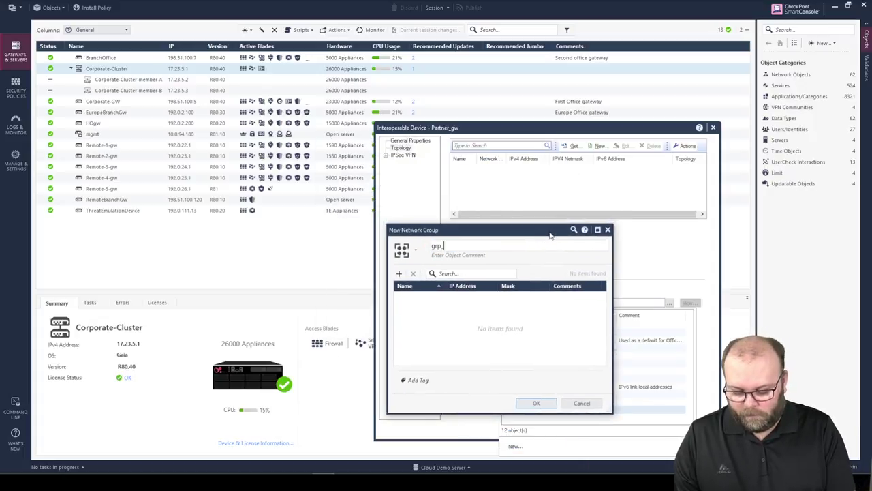
pyautogui.write('vpndomaindomian')
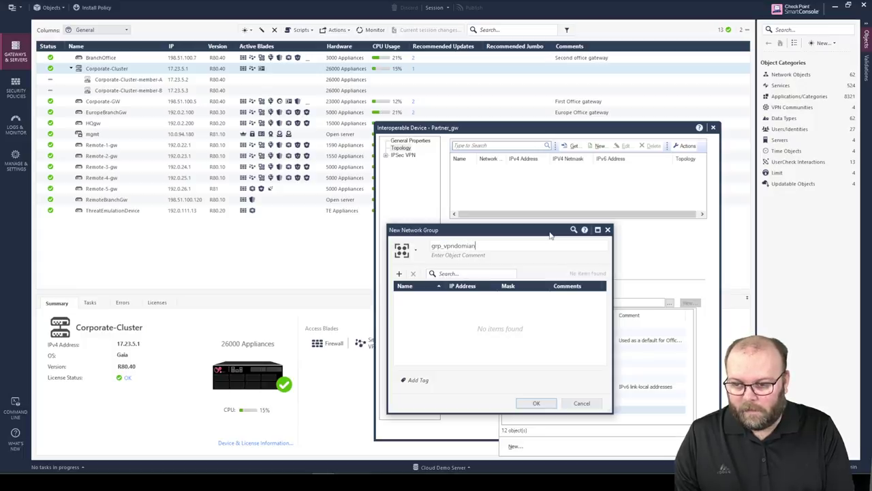
pyautogui.press('BackSpace')
pyautogui.press('BackSpace')
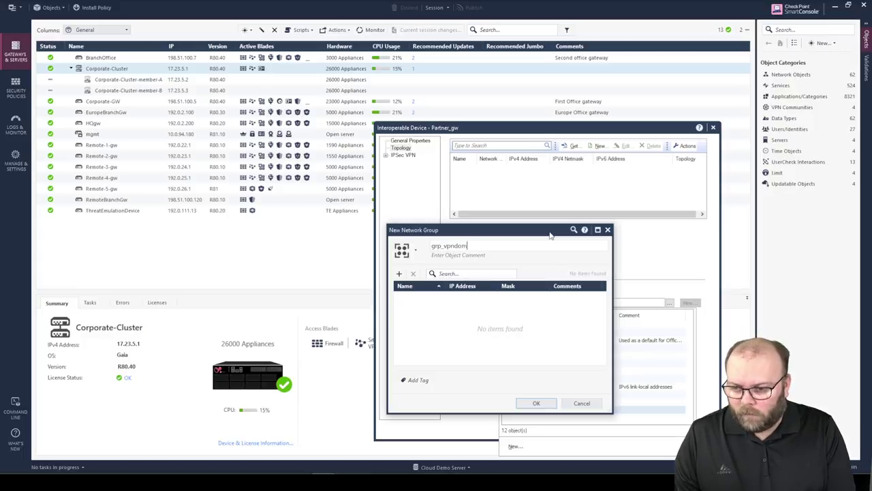
pyautogui.write('in_partner')
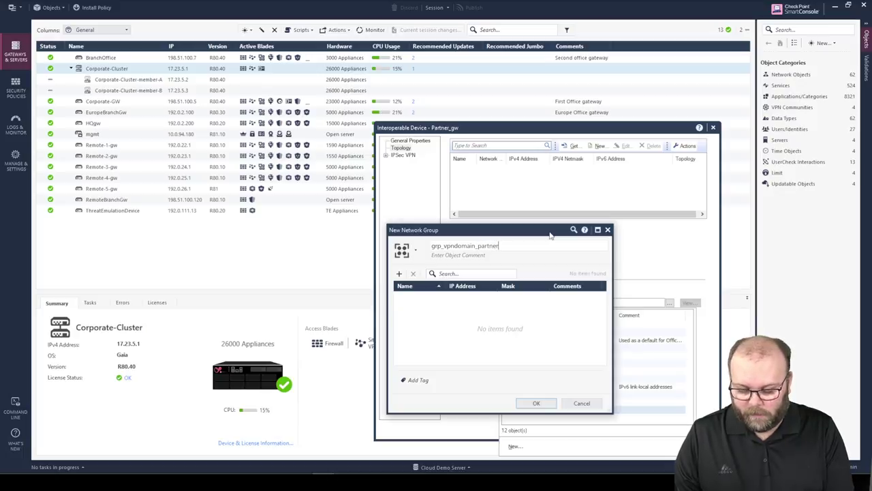
pyautogui.write('_gw')
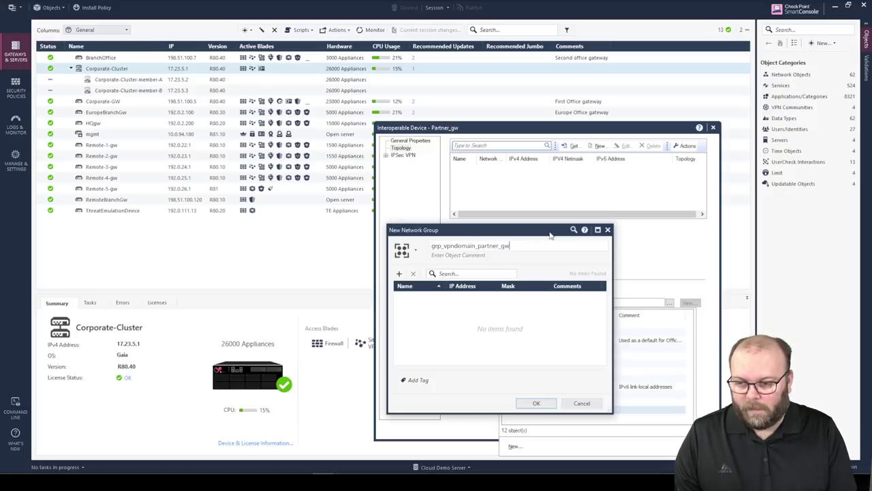
# Add new network Net_10.10.200.0_24 (10.10.200.0, mask 255.255.255.0) to the group.
pyautogui.click(399, 274)
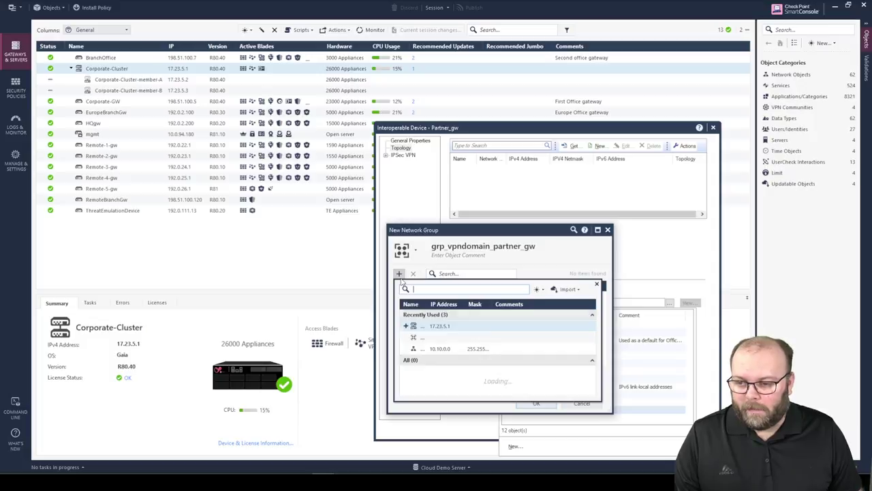
pyautogui.click(538, 289)
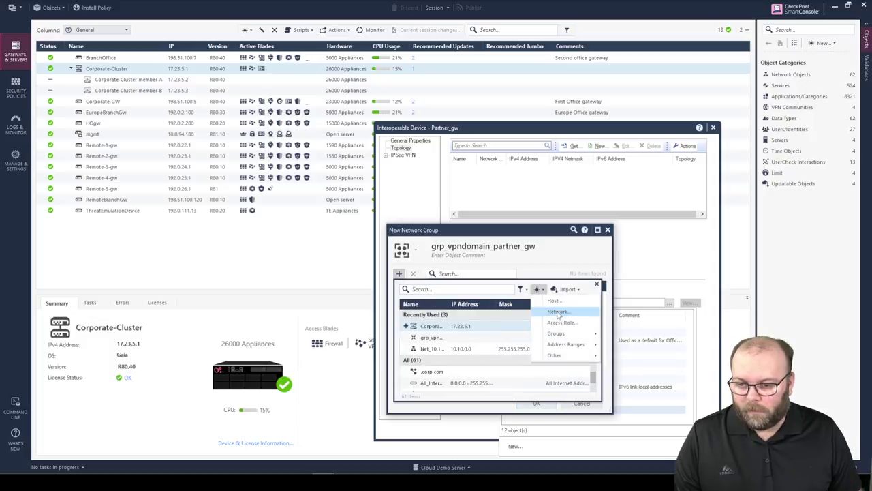
pyautogui.click(555, 312)
pyautogui.write('Net')
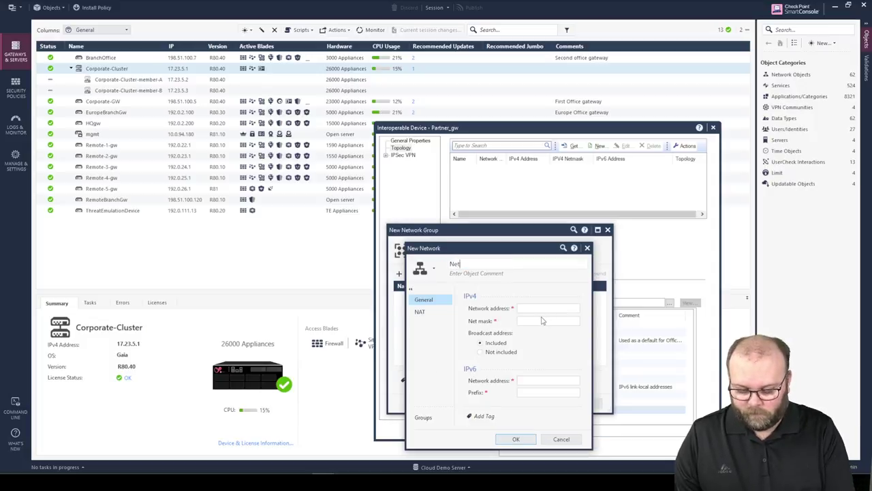
pyautogui.write('_10.10.200.0')
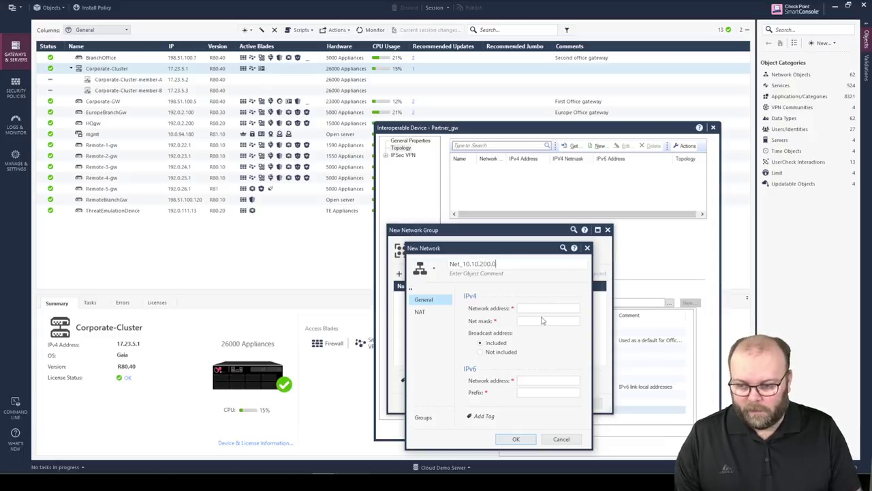
pyautogui.write('_24')
pyautogui.press('Tab')
pyautogui.write('10.10.200.0')
pyautogui.press('Tab')
pyautogui.write('255.255.255.0')
# Colour the network magenta, comment it partner_gw, and save it into the group.
pyautogui.click(430, 272)
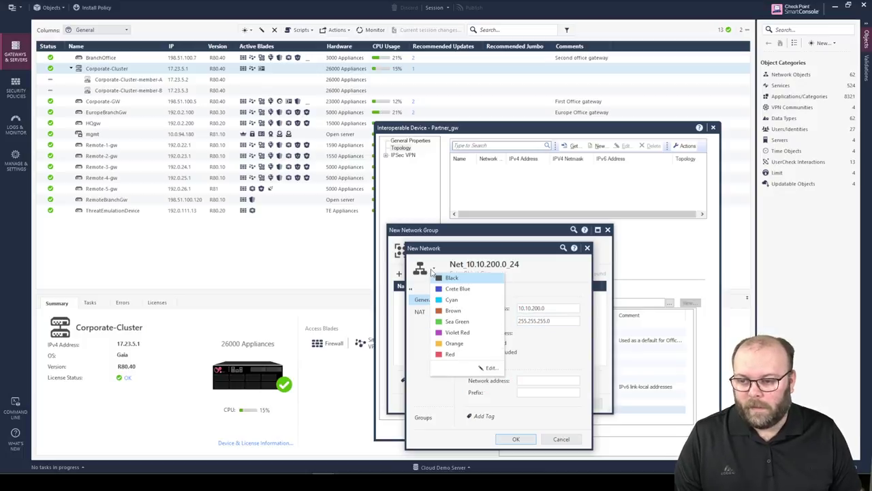
pyautogui.click(469, 329)
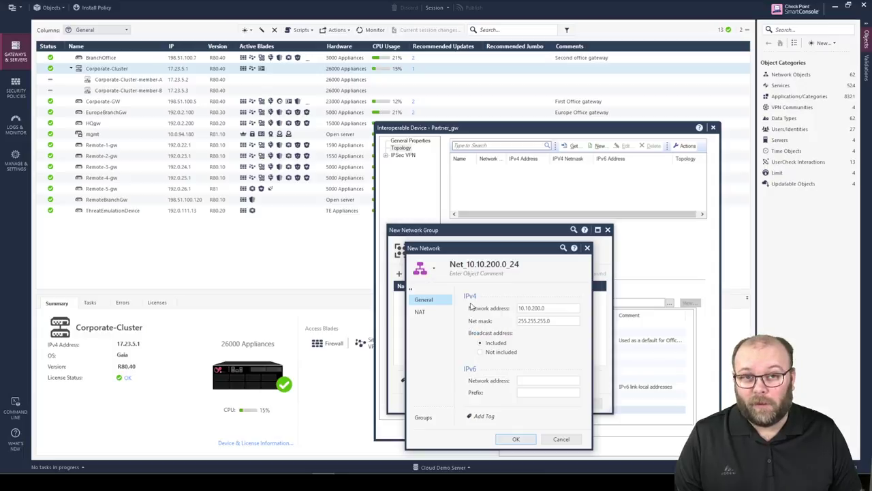
pyautogui.click(487, 273)
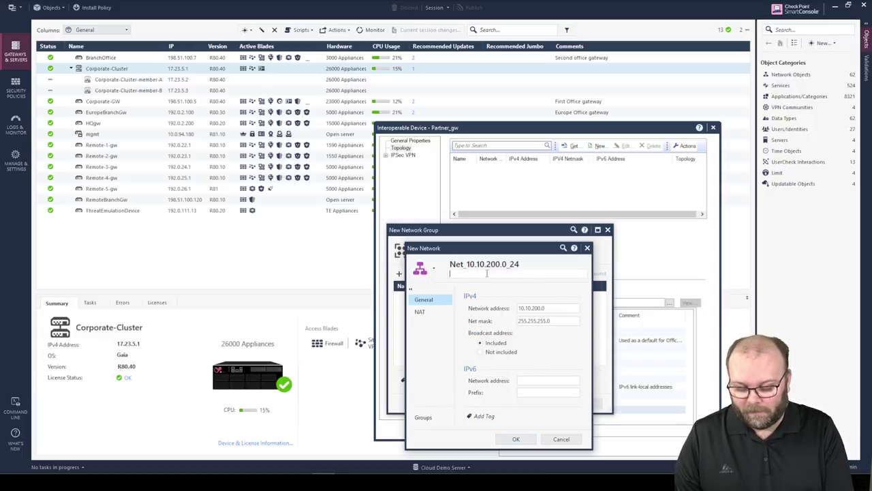
pyautogui.write('partner_gw')
pyautogui.click(516, 439)
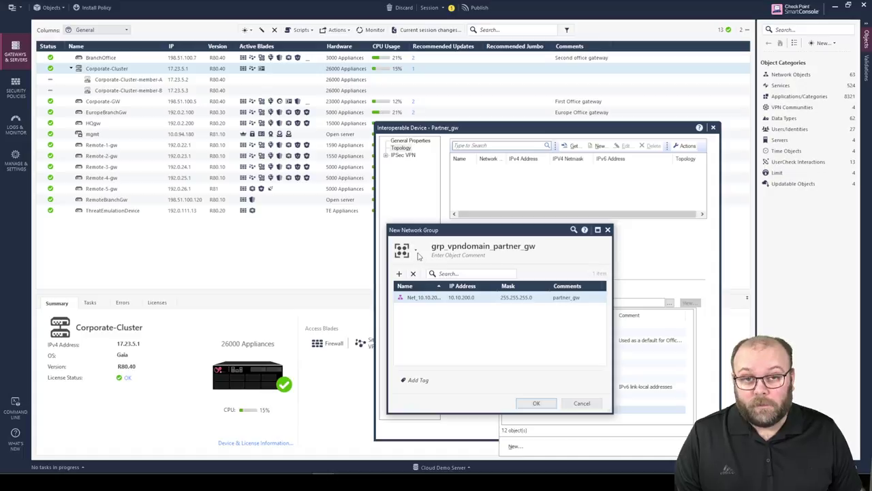
# Colour grp_vpndomain_partner_gw Sea Green and save it for Partner_gw's VPN domain.
pyautogui.click(416, 251)
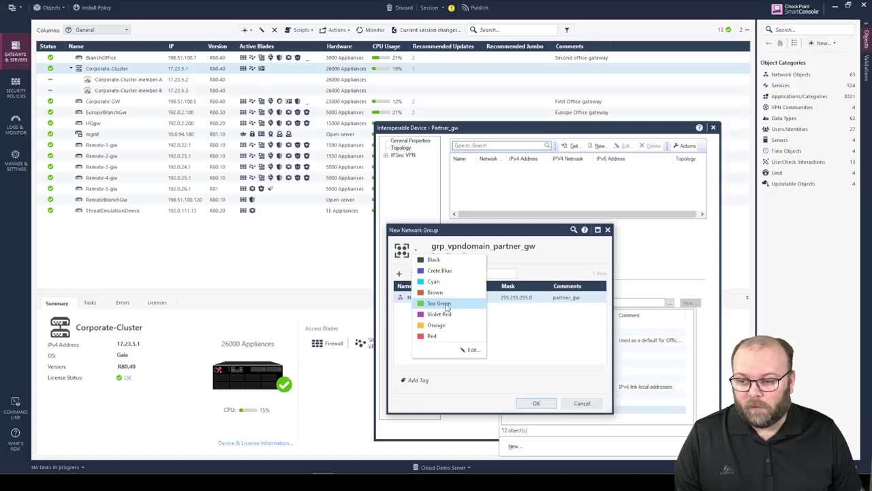
pyautogui.click(446, 304)
pyautogui.click(536, 403)
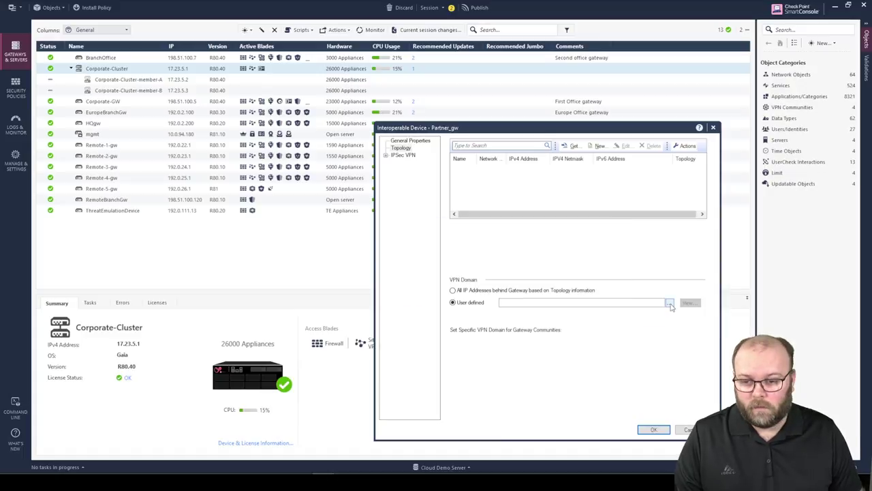
pyautogui.click(670, 304)
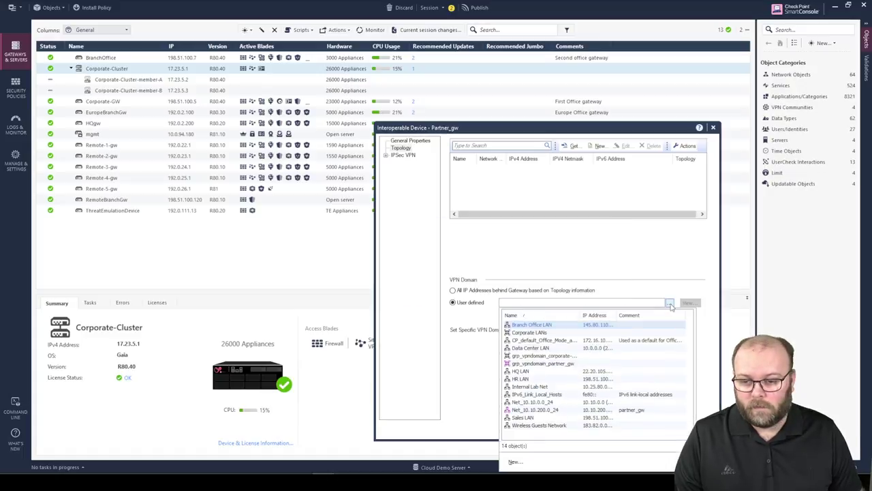
# Use grp_vpndomain_partner_gw as Partner_gw's VPN domain and define a new Purple colour.
pyautogui.click(542, 363)
pyautogui.click(411, 141)
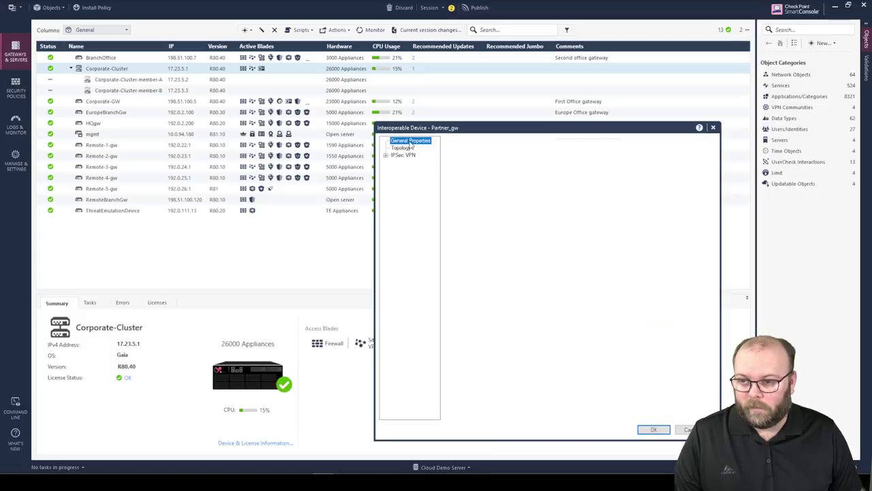
pyautogui.click(684, 156)
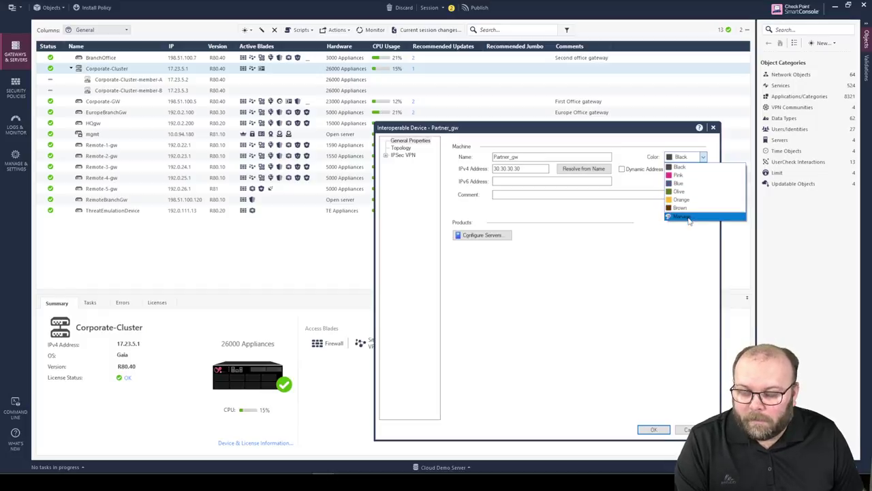
pyautogui.click(683, 217)
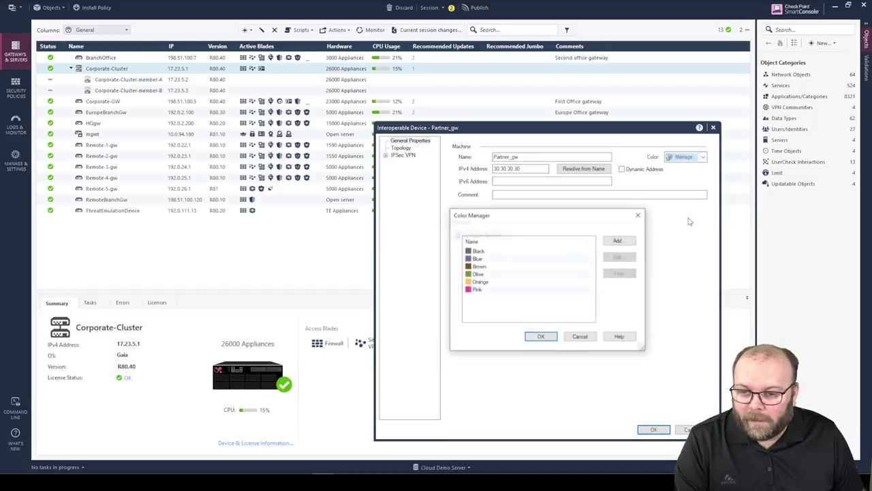
pyautogui.click(618, 241)
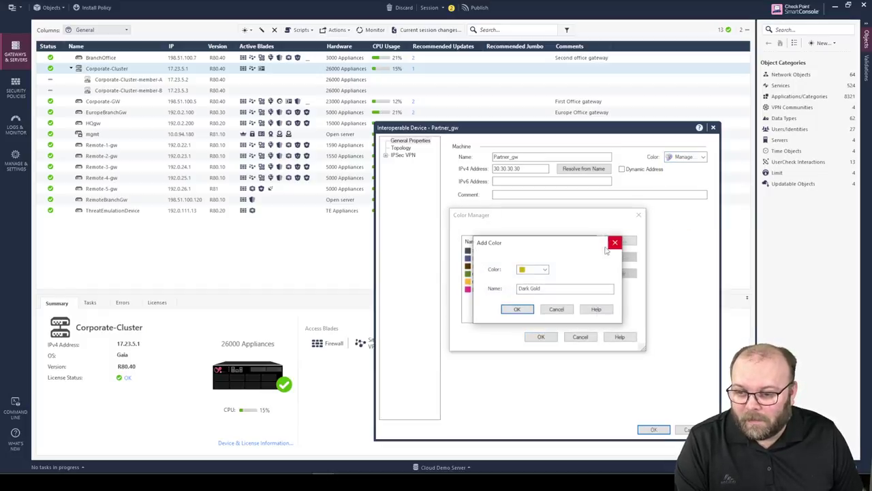
pyautogui.click(545, 269)
pyautogui.click(525, 308)
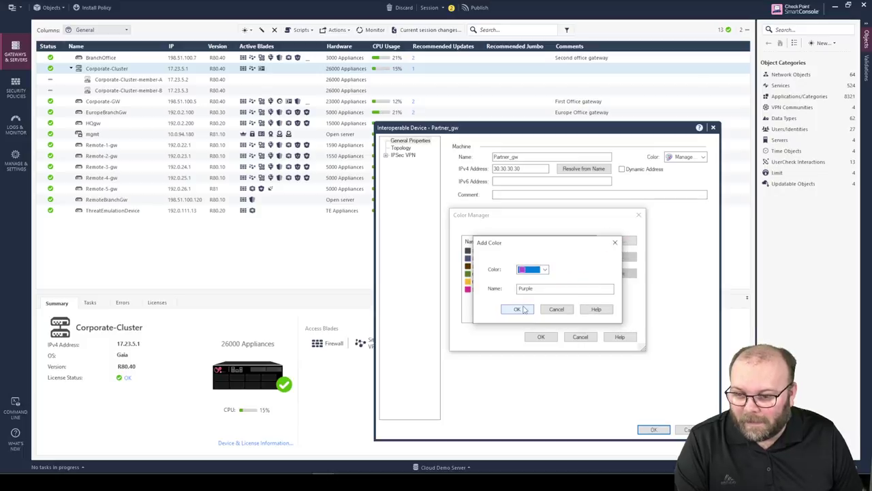
pyautogui.click(525, 309)
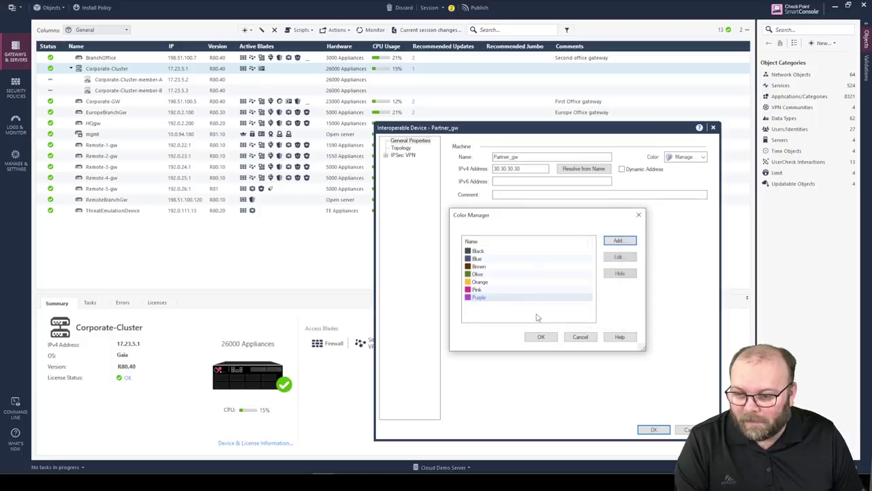
# Define a second new colour, Violet Red, in colour management.
pyautogui.click(618, 241)
pyautogui.click(545, 269)
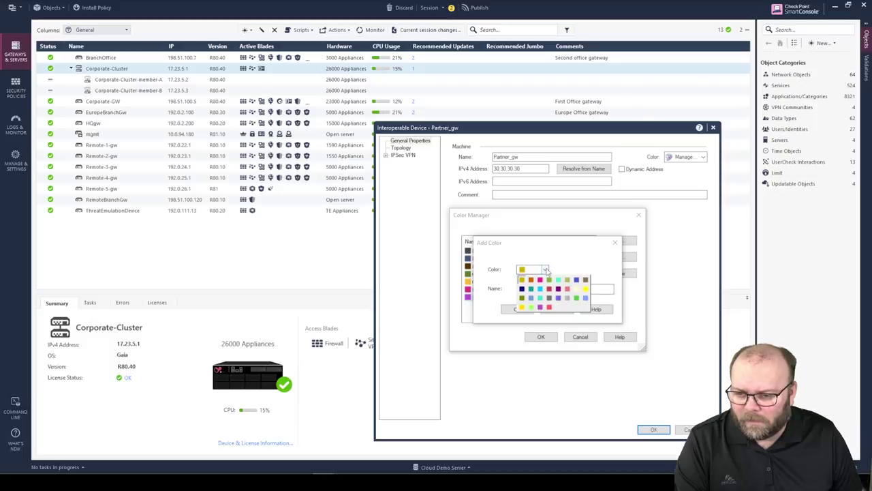
pyautogui.click(540, 306)
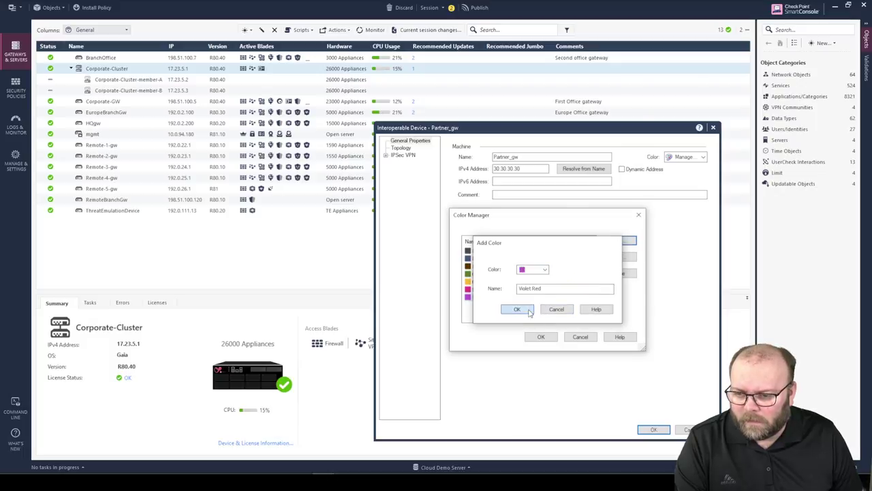
pyautogui.click(530, 311)
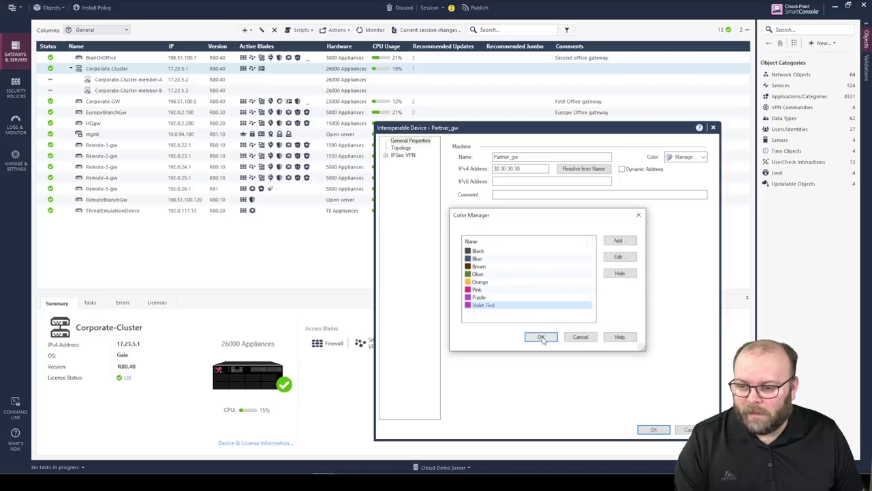
pyautogui.click(541, 336)
# Colour Partner_gw Violet Red and save its properties.
pyautogui.click(684, 157)
pyautogui.click(688, 197)
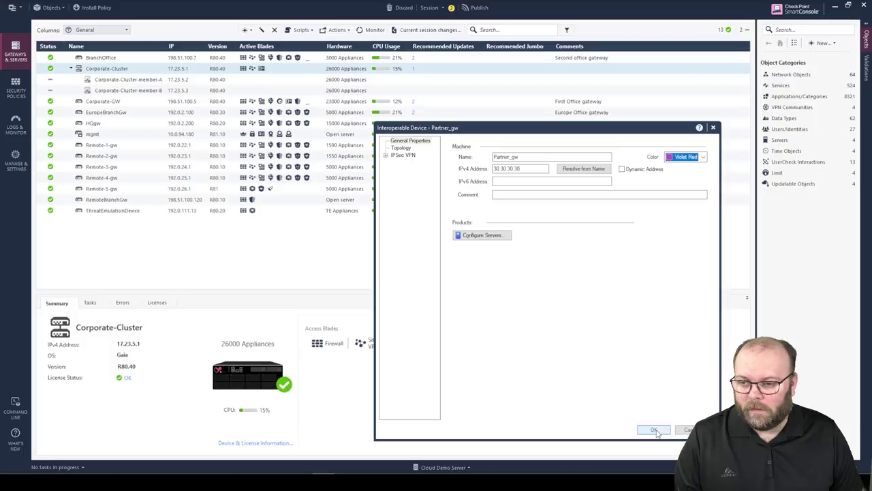
pyautogui.click(654, 430)
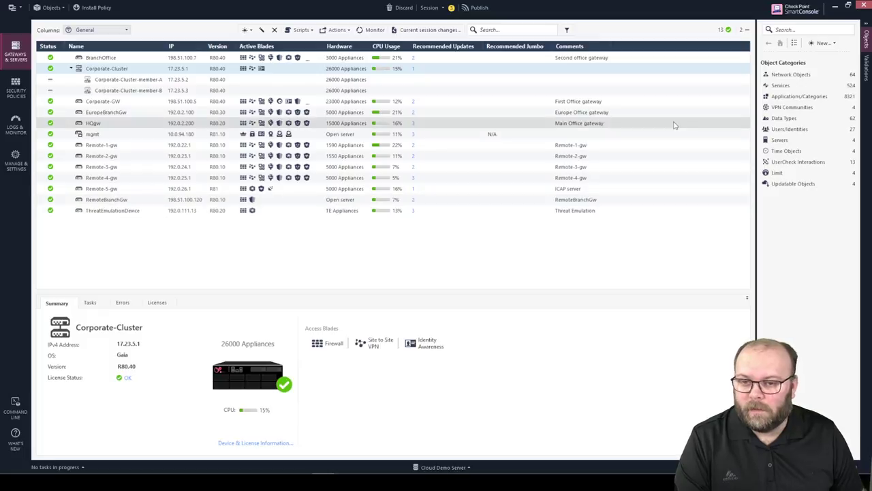
# List the Network Objects' Interoperable Devices, showing only Partner_gw, then switch to Security Policies.
pyautogui.click(825, 74)
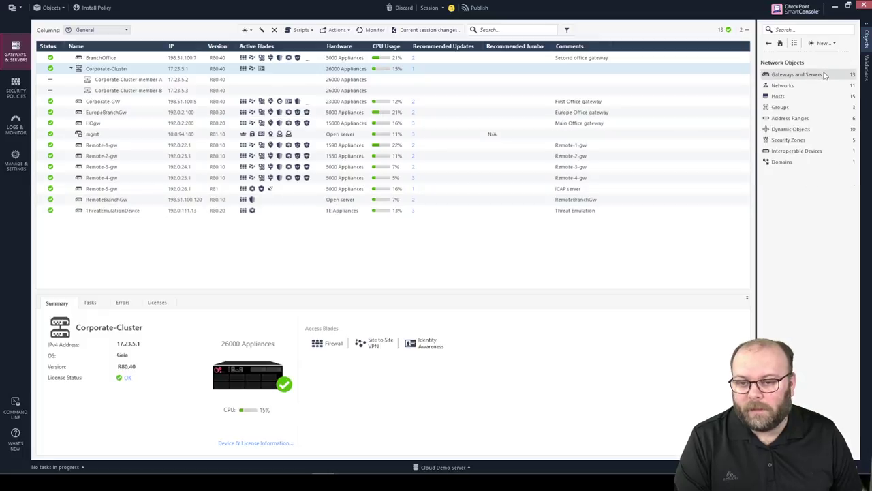
pyautogui.click(795, 152)
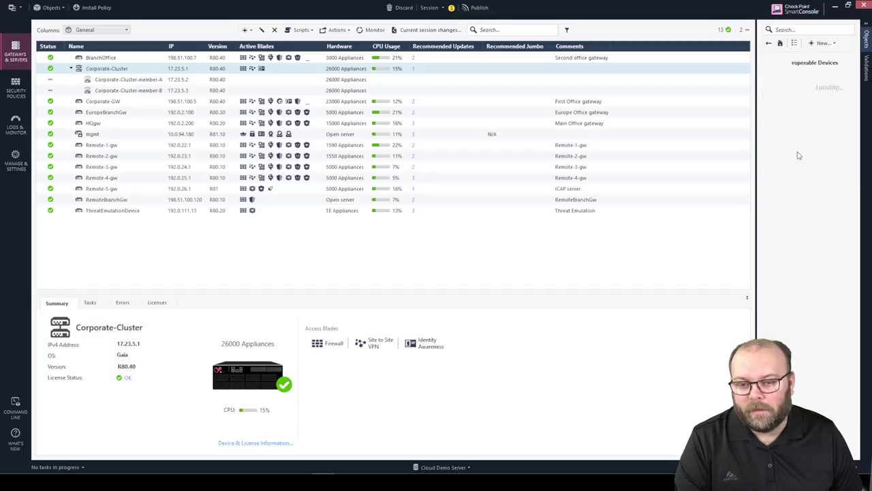
pyautogui.moveTo(784, 79)
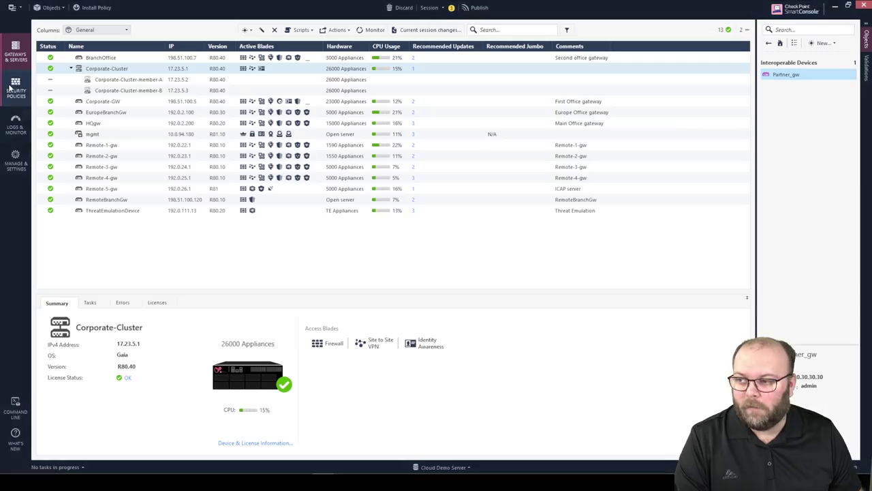
pyautogui.click(15, 88)
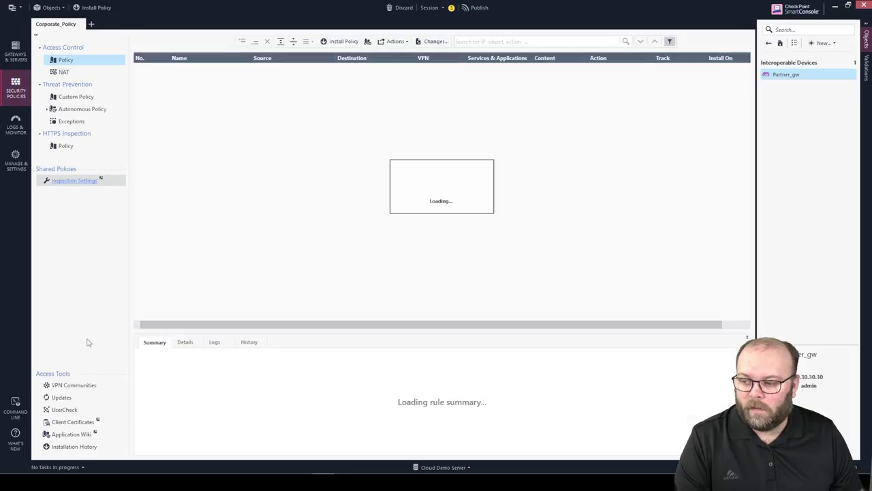
# From the VPN Communities list, start creating a new Meshed Community.
pyautogui.click(74, 385)
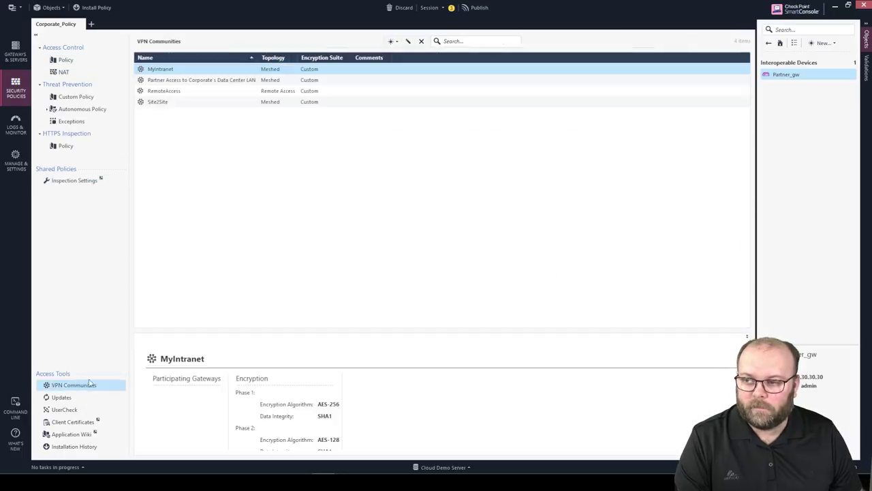
pyautogui.click(393, 41)
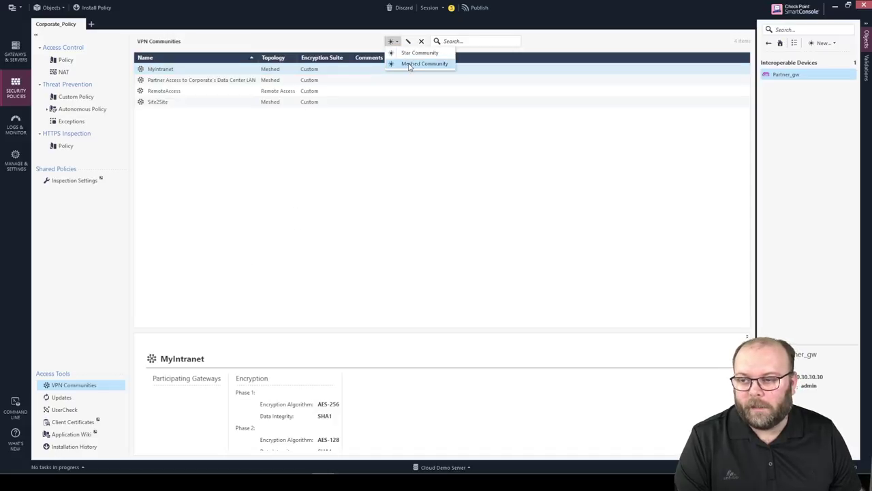
pyautogui.click(410, 64)
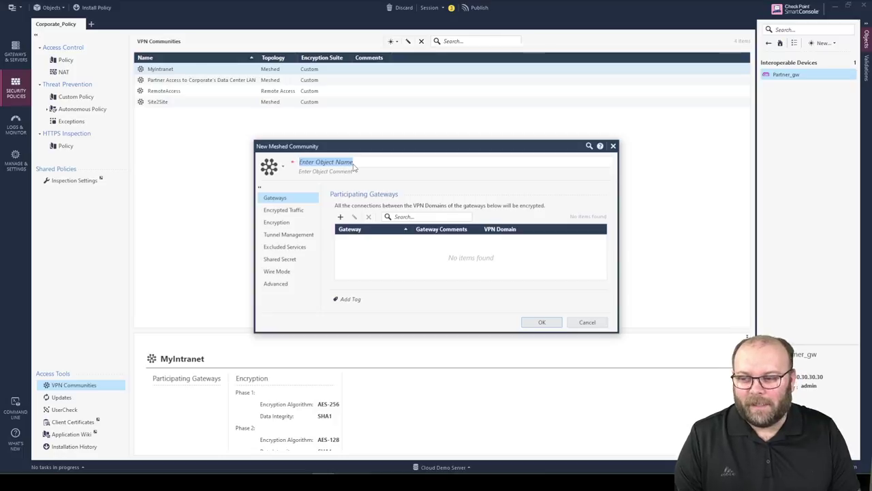
# Name the community vpn-partnergw and colour its icon Violet Red.
pyautogui.click(351, 167)
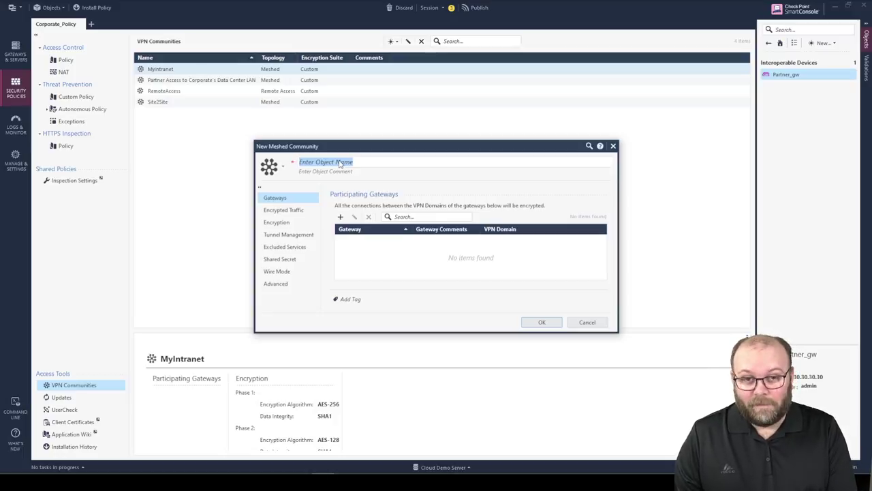
pyautogui.write('vp')
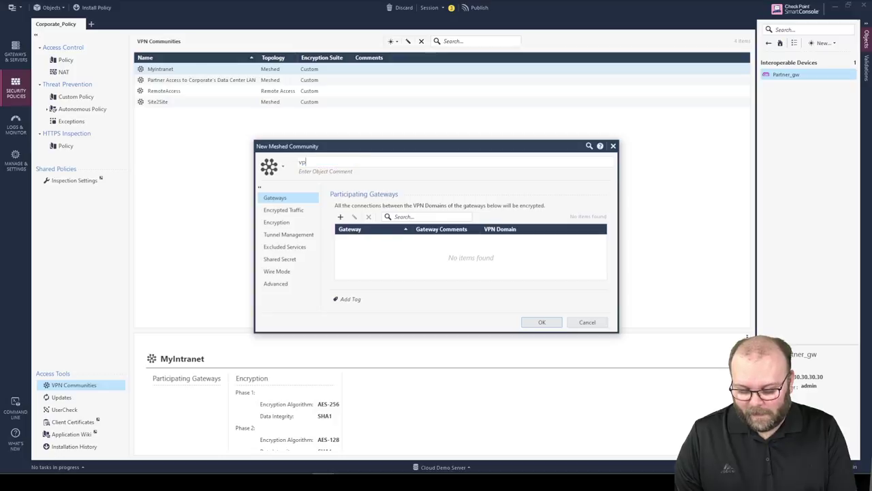
pyautogui.write('n-partnergw')
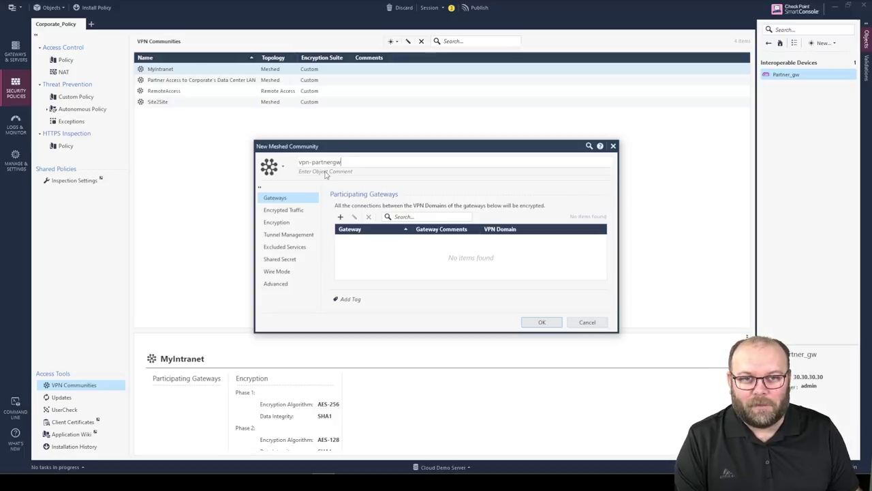
pyautogui.click(283, 167)
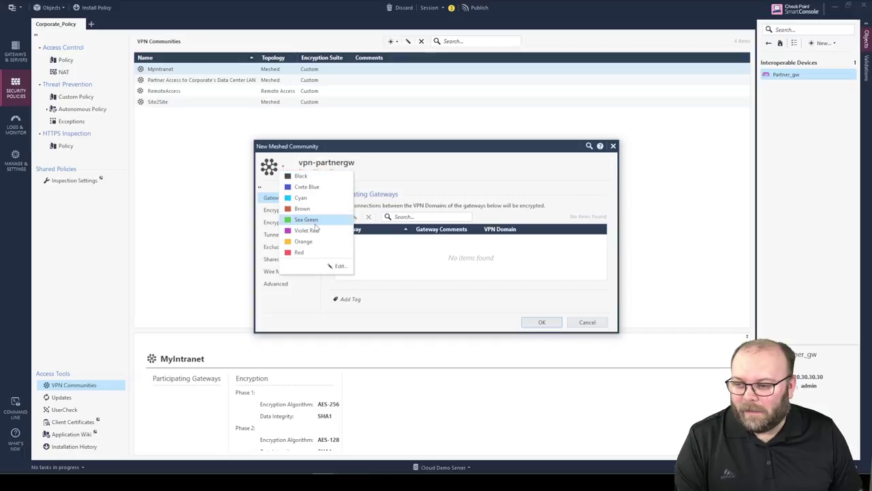
pyautogui.click(317, 230)
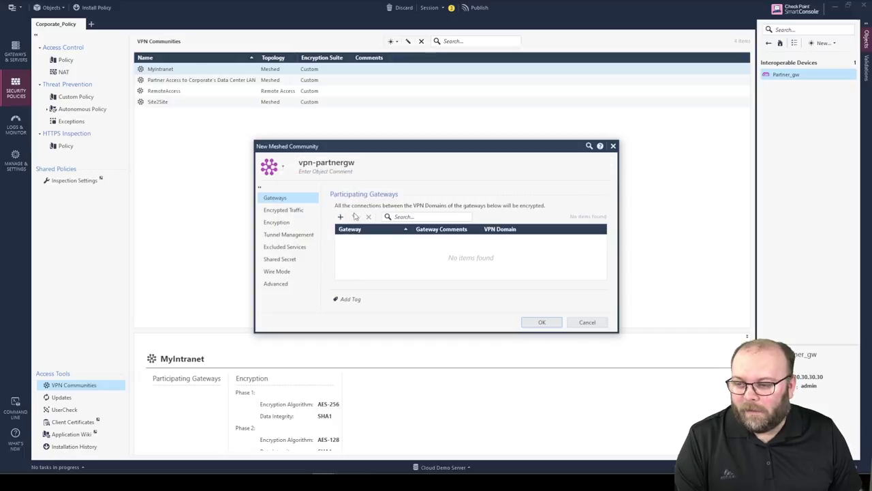
# Add Corporate-Cluster and Partner_gw as participating gateways, then review the Encryption page.
pyautogui.click(342, 216)
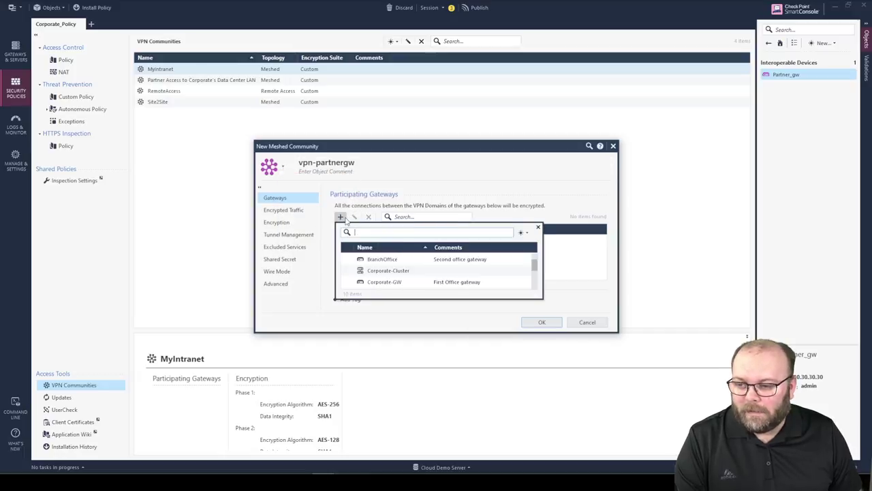
pyautogui.moveTo(555, 307); pyautogui.dragTo(593, 337)
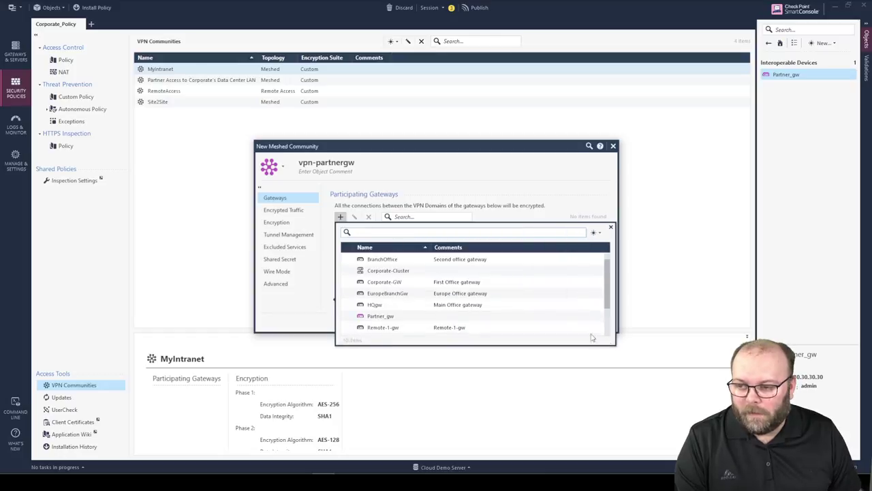
pyautogui.click(404, 273)
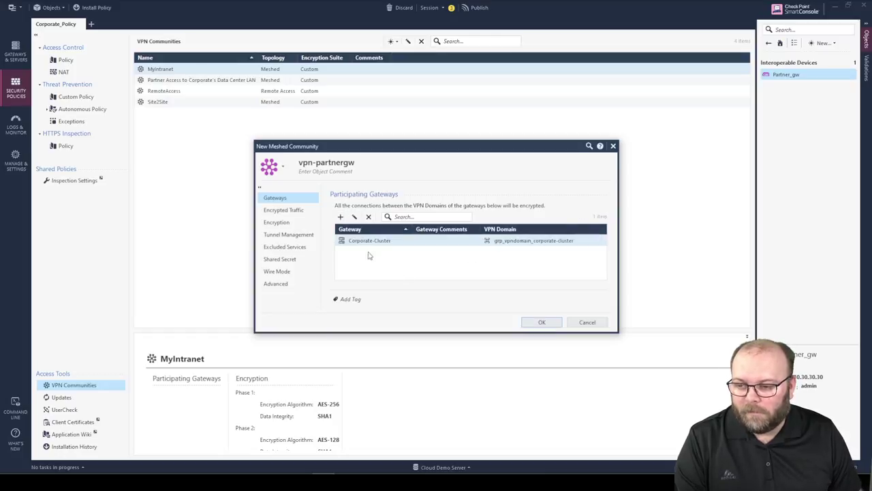
pyautogui.click(341, 218)
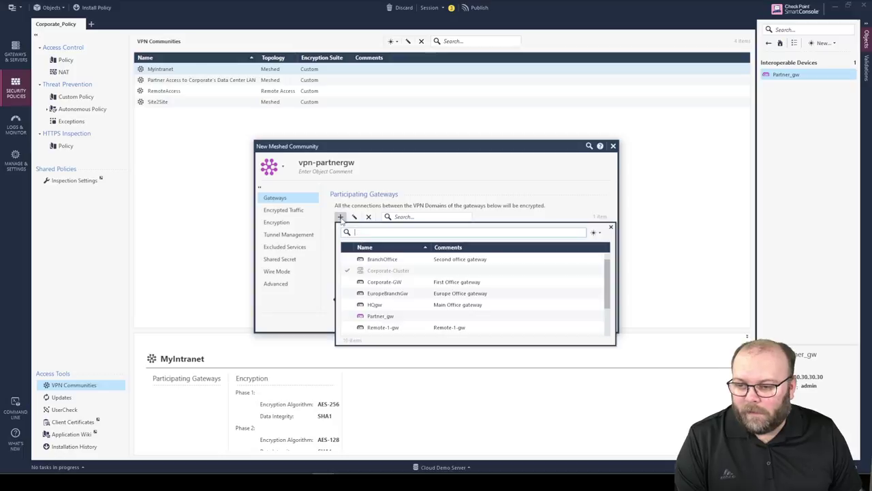
pyautogui.click(400, 317)
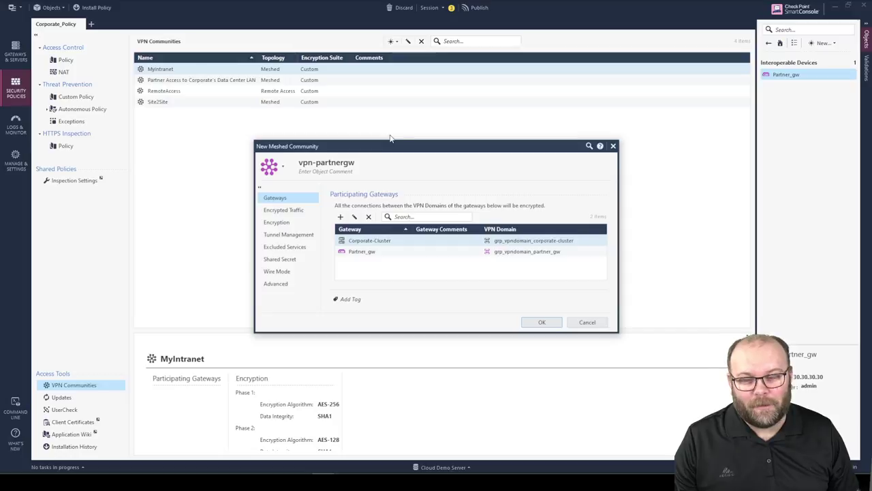
pyautogui.click(295, 223)
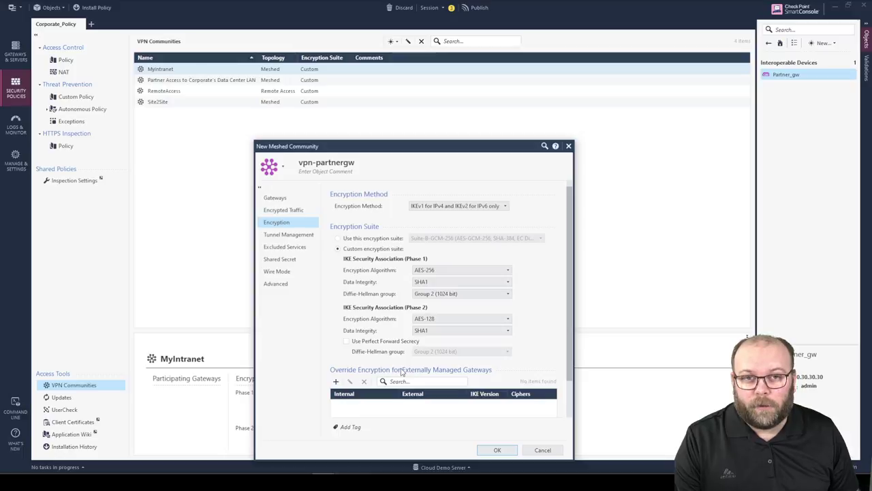
pyautogui.click(444, 207)
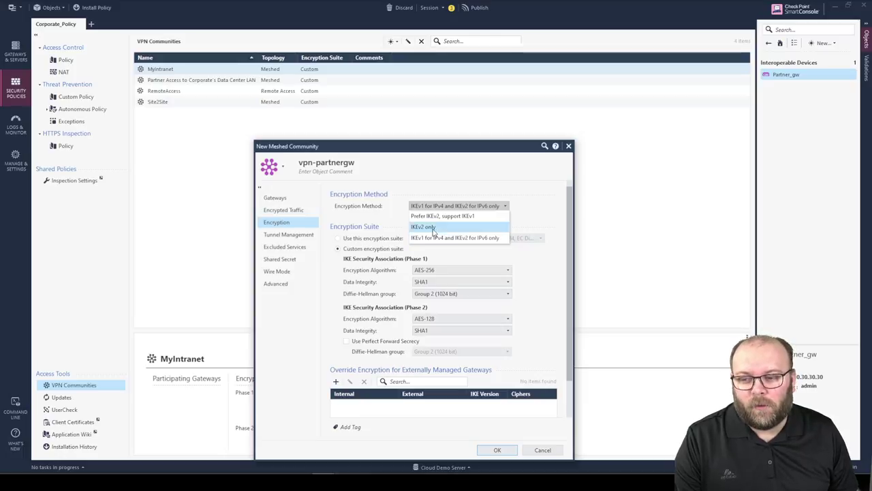
pyautogui.click(488, 208)
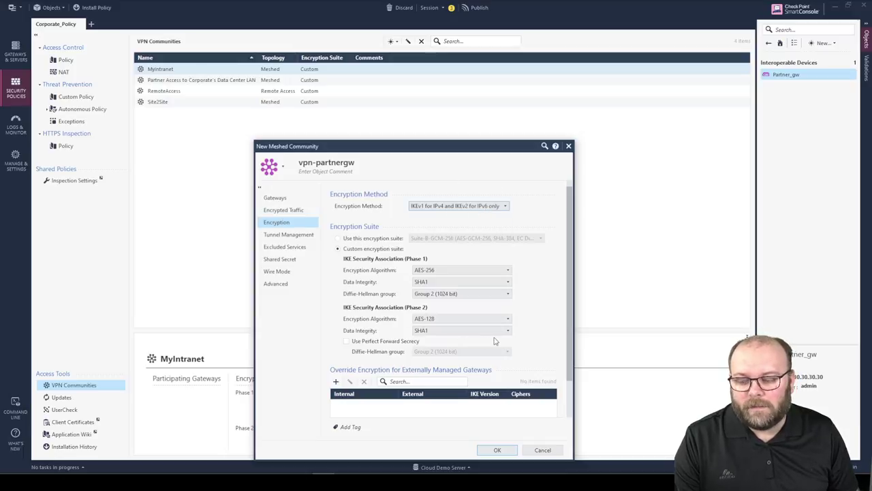
pyautogui.click(463, 270)
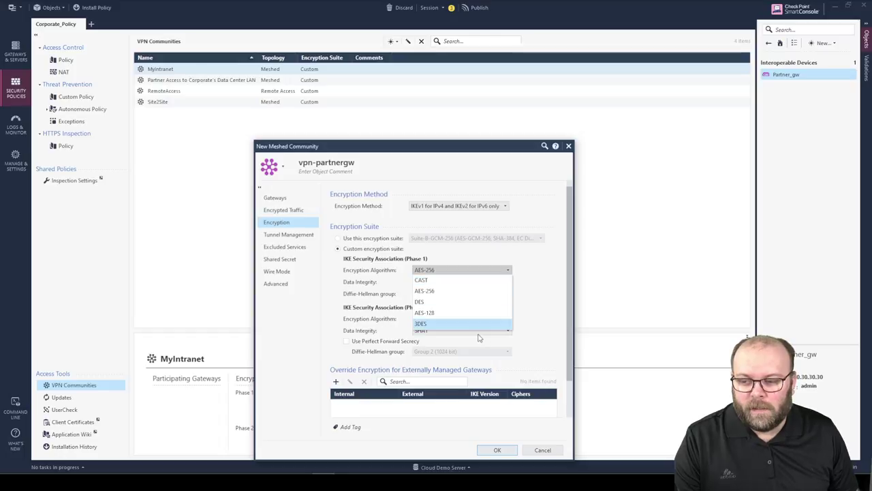
pyautogui.click(479, 271)
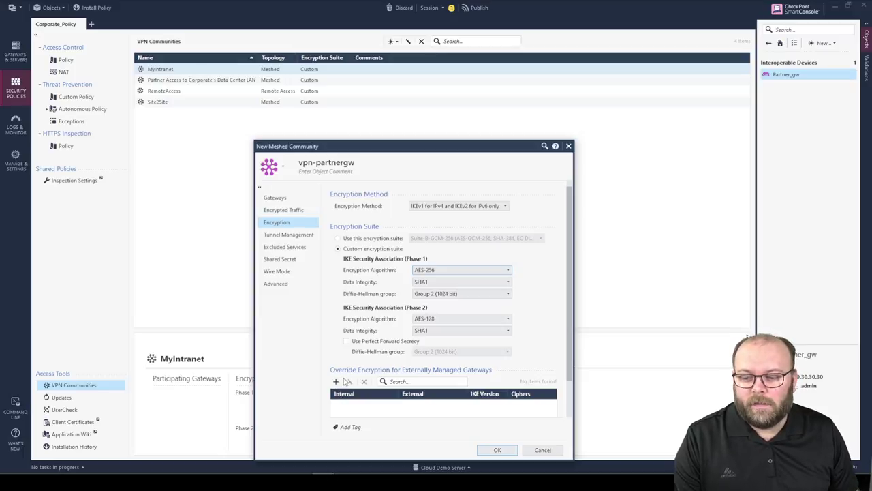
pyautogui.click(570, 390)
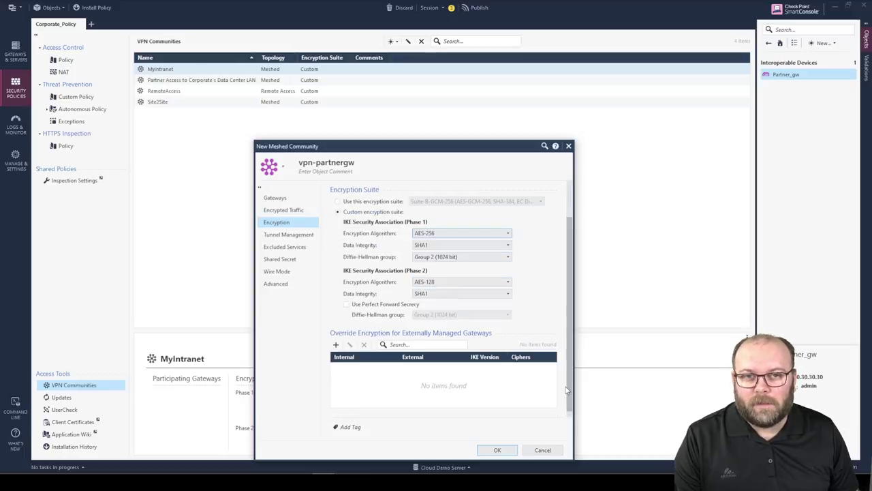
pyautogui.moveTo(573, 360); pyautogui.dragTo(541, 315)
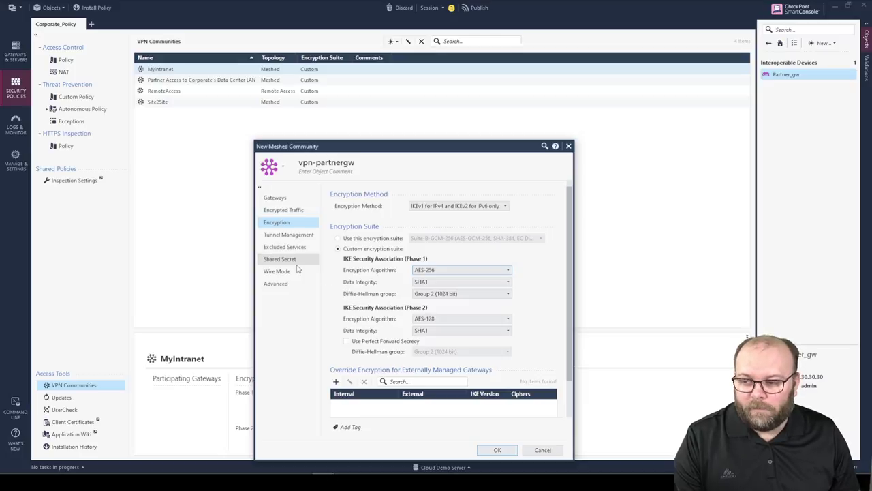
# Look through Tunnel Management and Excluded Services, ending on the Shared Secret page.
pyautogui.click(287, 235)
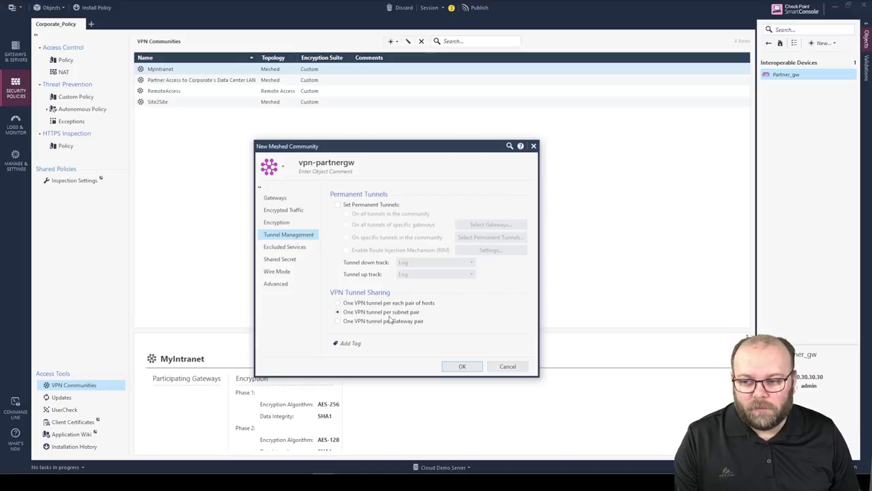
pyautogui.click(310, 248)
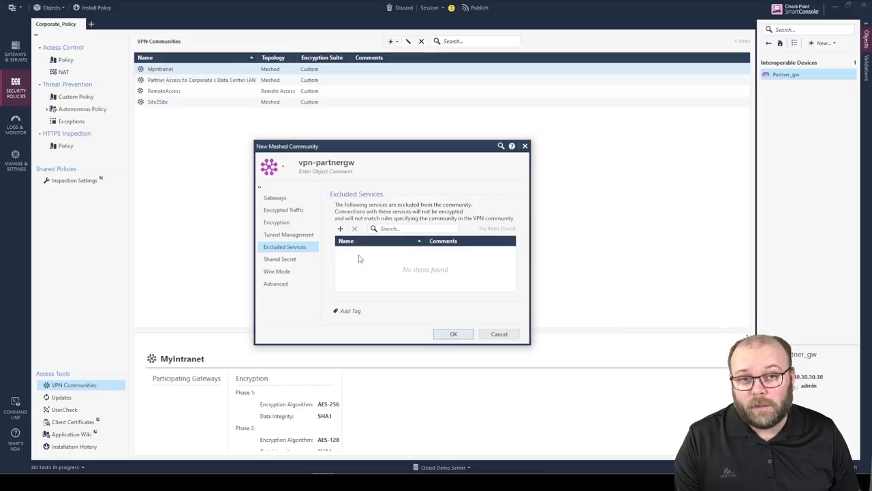
pyautogui.click(285, 263)
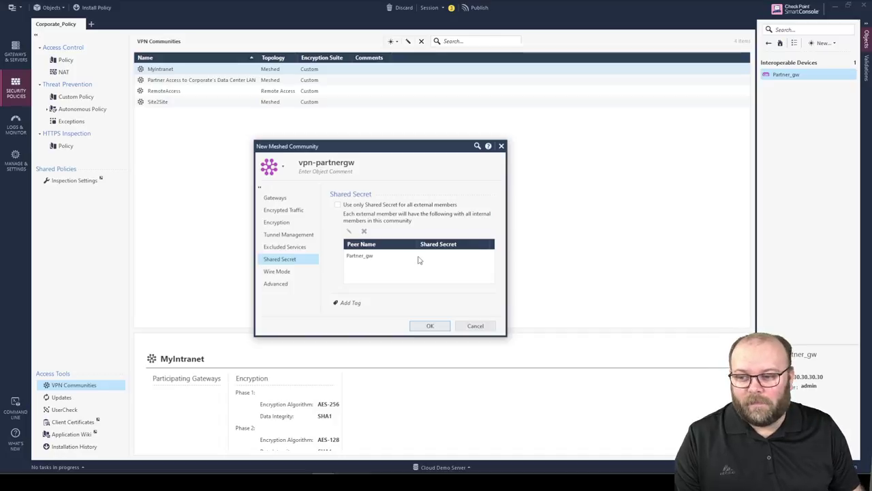
# Enable 'Use only Shared Secret for all external members' and enter Partner_gw's shared secret.
pyautogui.click(345, 206)
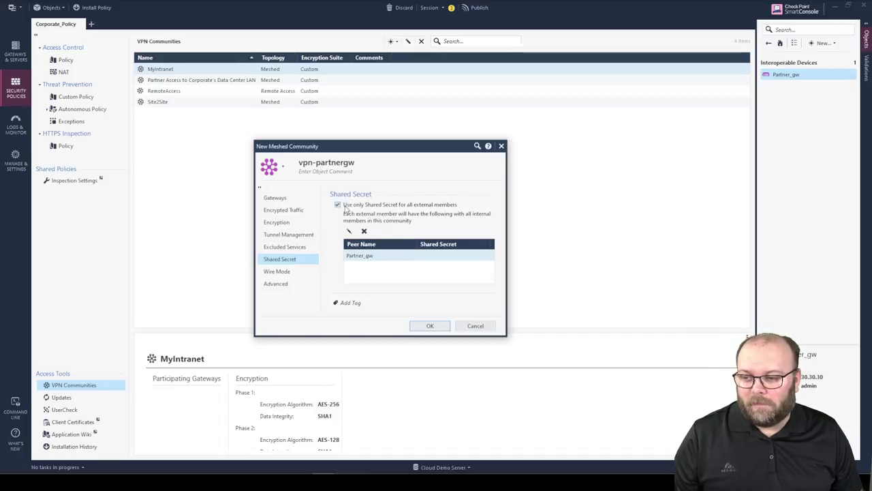
pyautogui.click(349, 231)
pyautogui.click(375, 231)
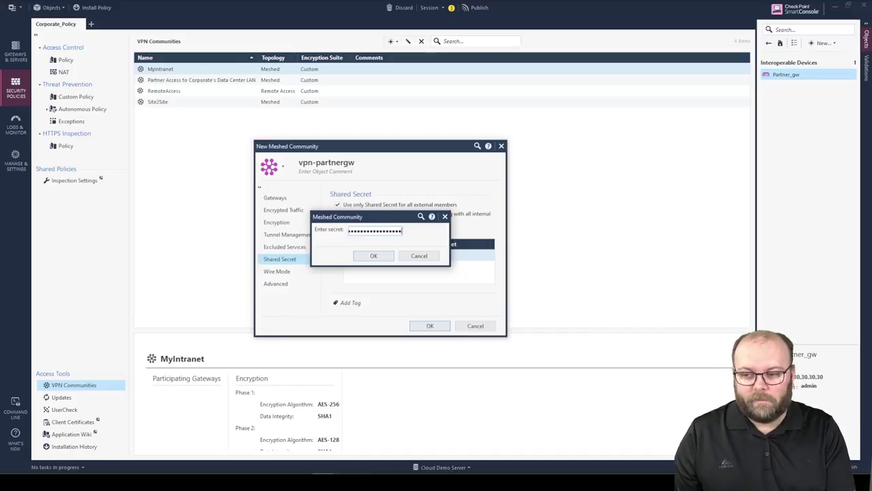
pyautogui.click(374, 258)
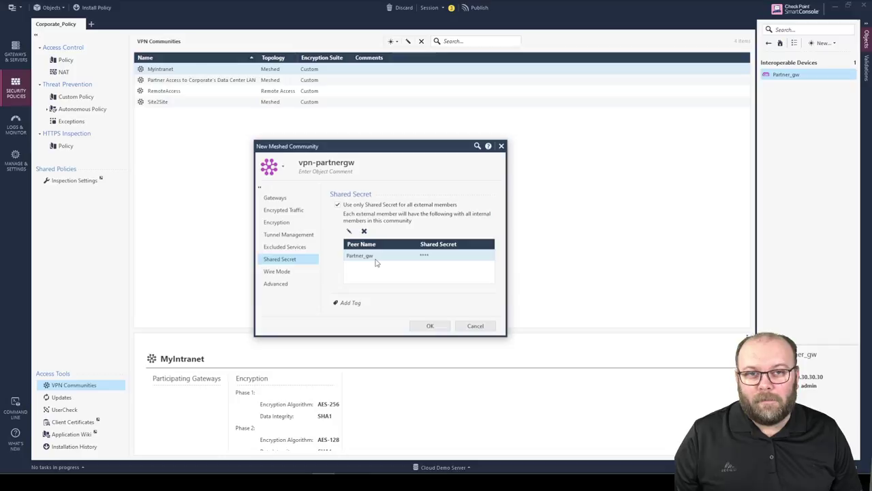
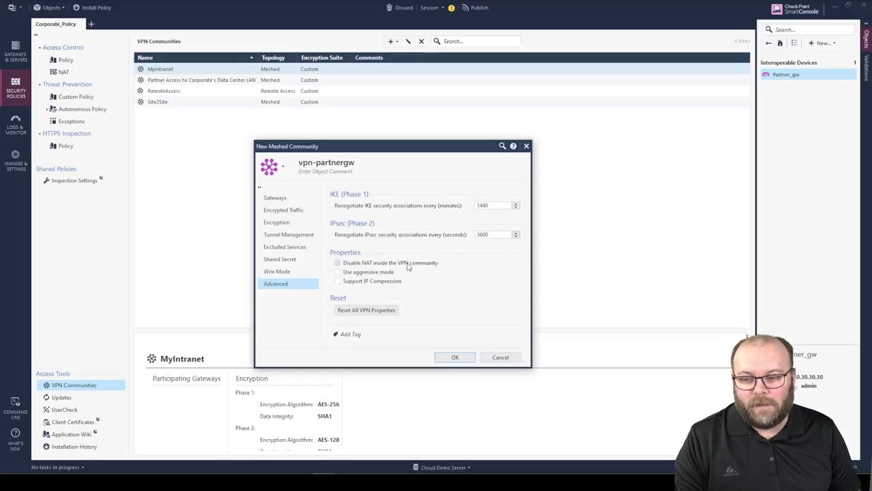
# Save the vpn-partnergw meshed community, accepting the short shared secret warning.
pyautogui.click(457, 358)
pyautogui.click(456, 357)
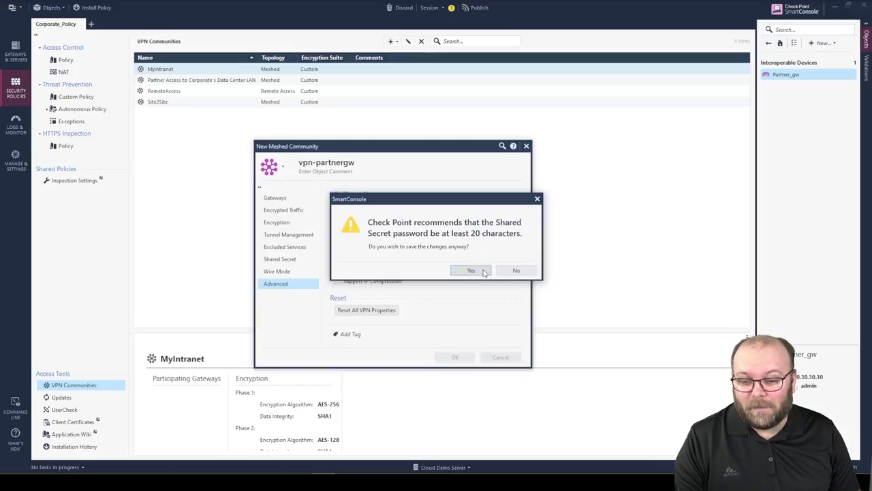
pyautogui.click(482, 270)
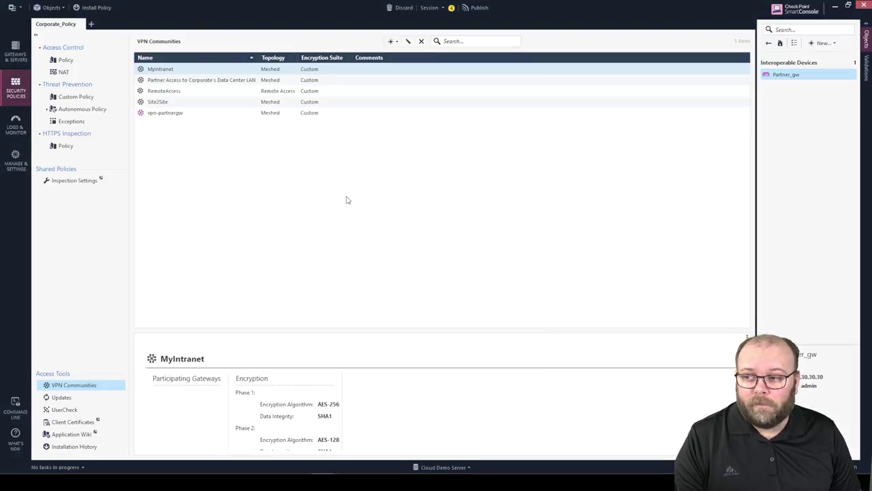
pyautogui.doubleClick(221, 112)
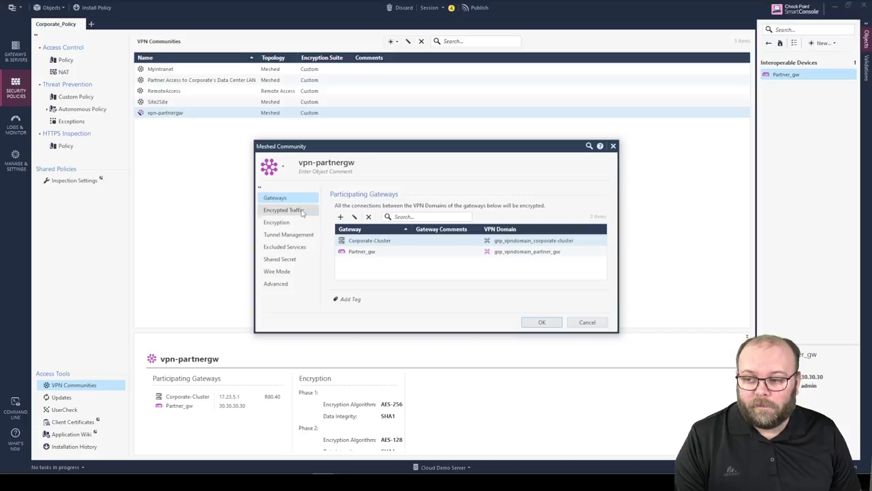
pyautogui.click(295, 248)
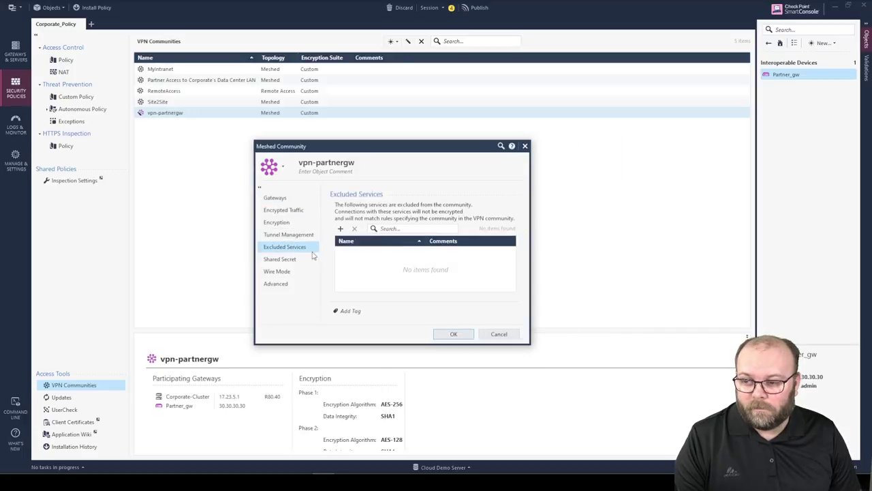
pyautogui.click(310, 259)
pyautogui.click(431, 261)
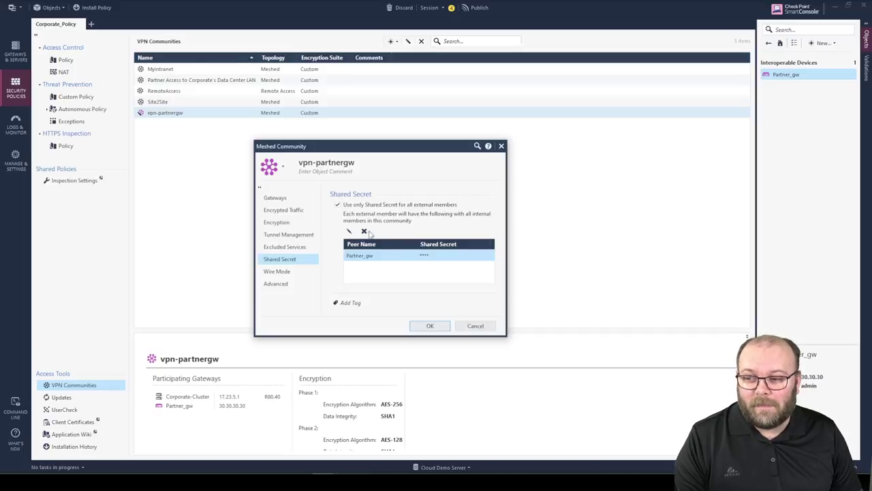
pyautogui.click(292, 211)
pyautogui.click(292, 221)
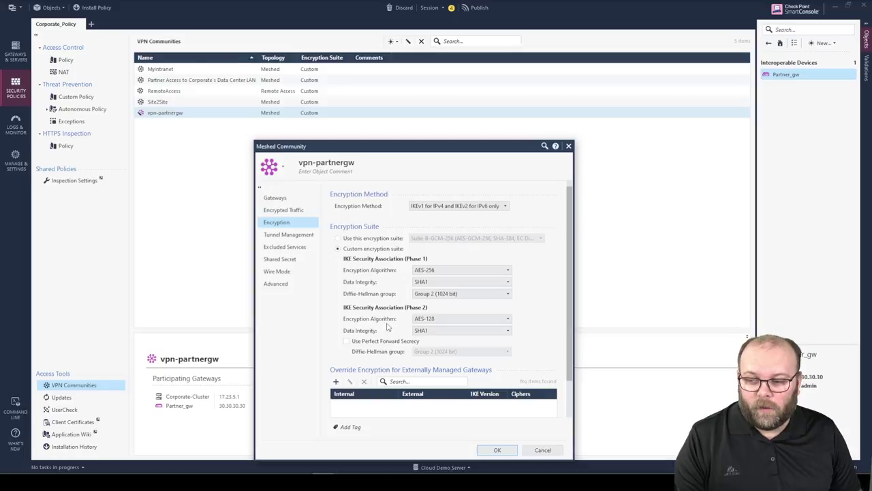
pyautogui.click(289, 260)
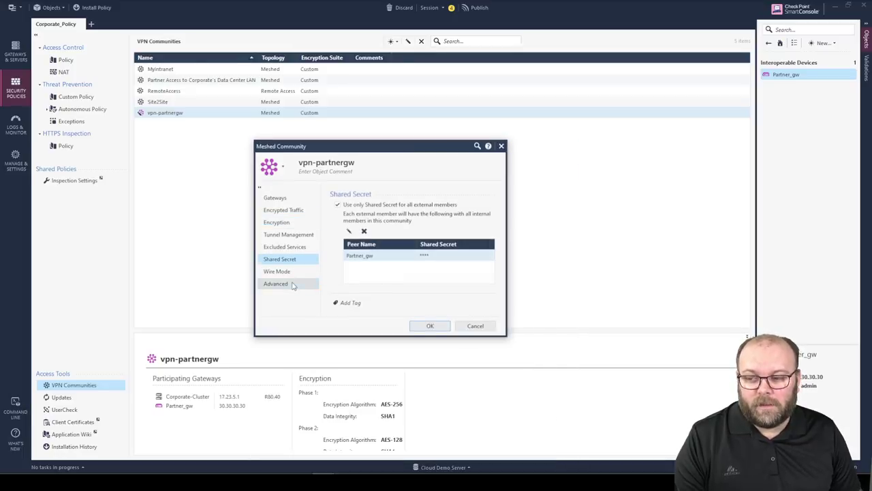
pyautogui.click(276, 284)
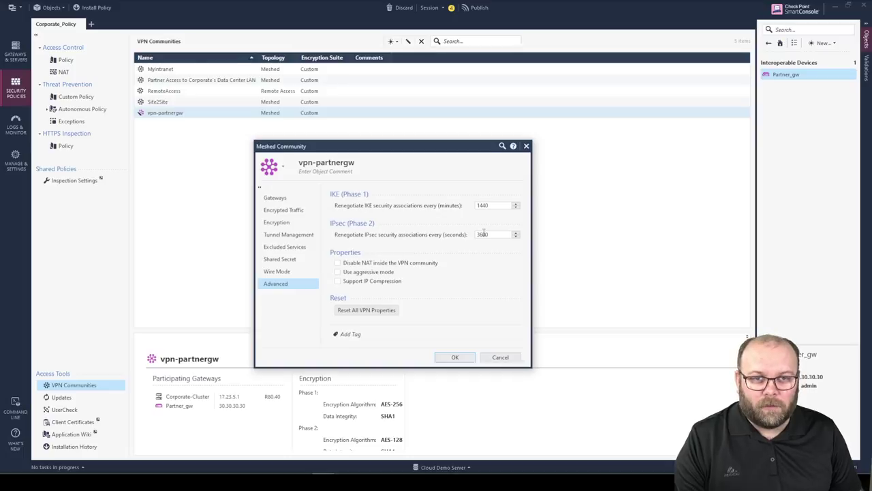
pyautogui.press('Return')
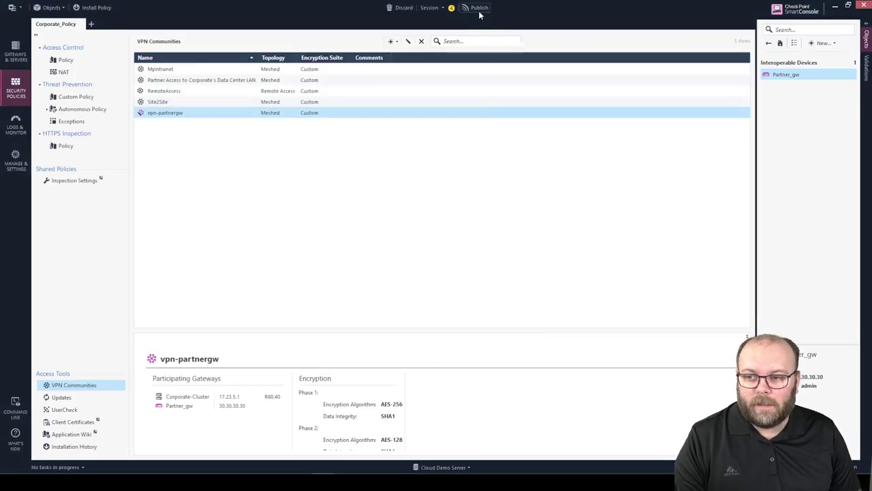
# Publish the session's 4 draft changes so everyone can use vpn-partnergw.
pyautogui.click(479, 8)
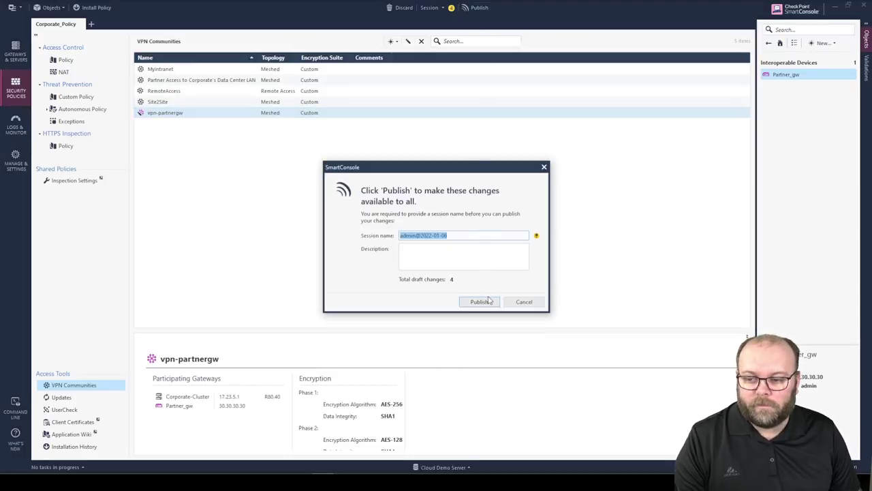
pyautogui.click(480, 301)
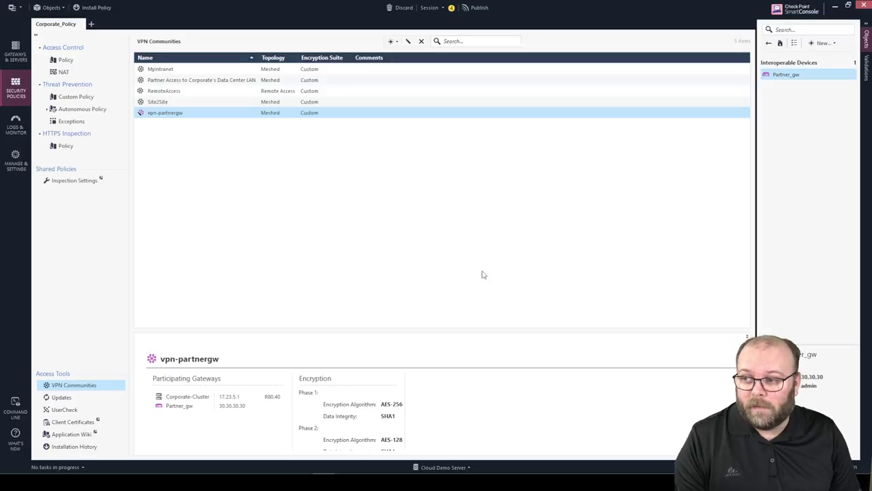
# In the access control policy, insert a new rule 4 below rule 3.
pyautogui.click(66, 60)
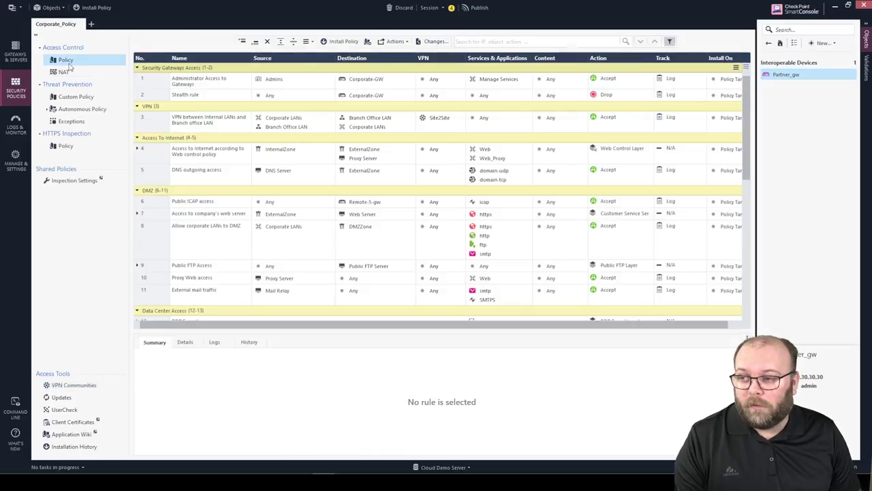
pyautogui.click(161, 126)
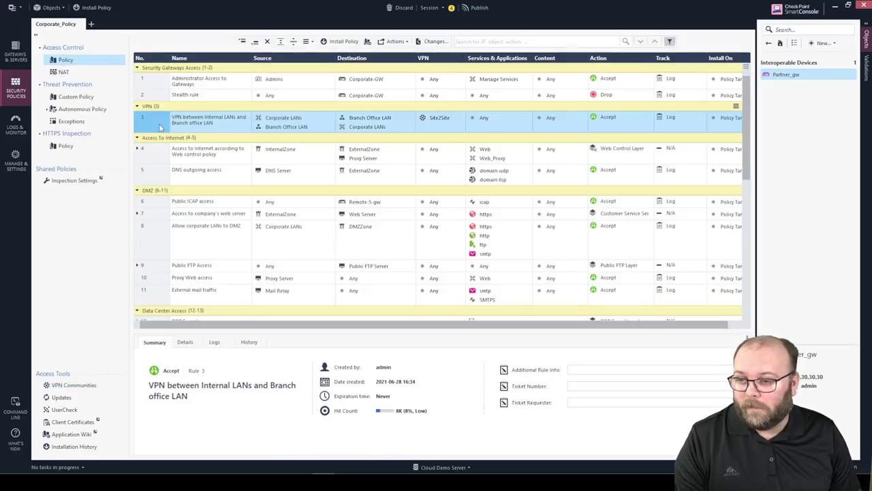
pyautogui.rightClick(161, 126)
pyautogui.click(253, 132)
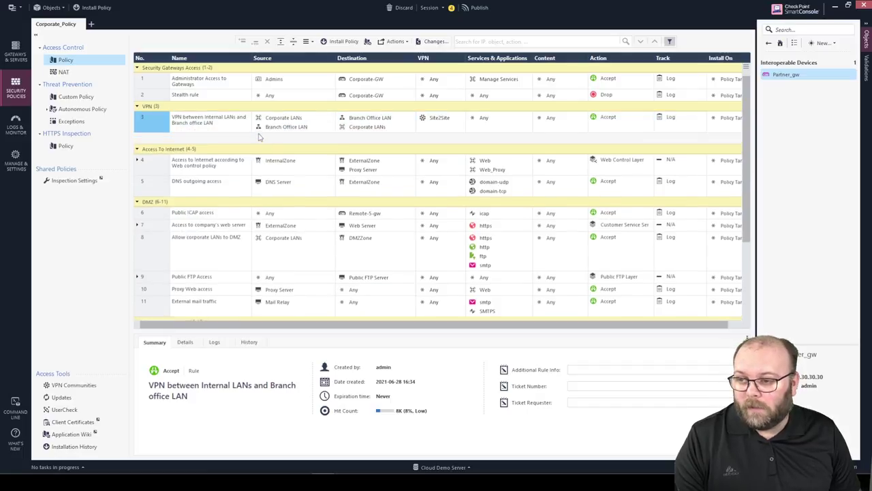
# Set rule 4's source to Net_10.10.0.0_24 and destination to Net_10.10.200.0_24.
pyautogui.click(329, 140)
pyautogui.click(330, 139)
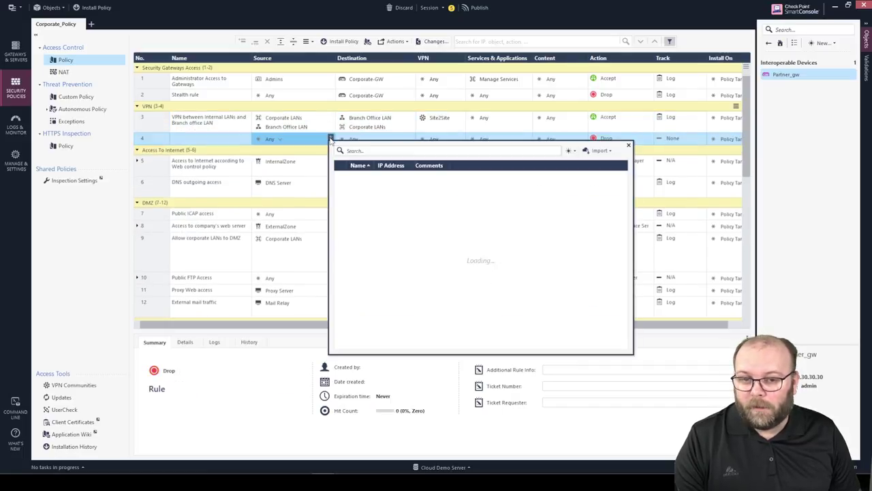
pyautogui.write('10.10.0.0')
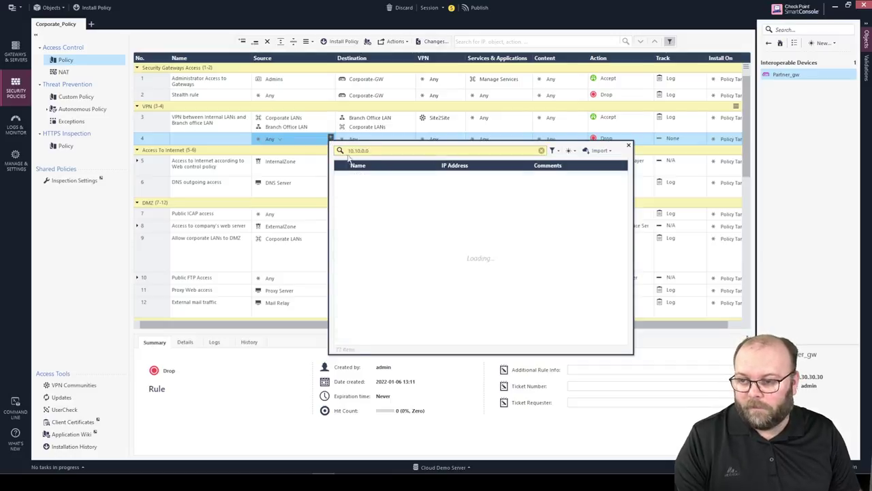
pyautogui.click(341, 176)
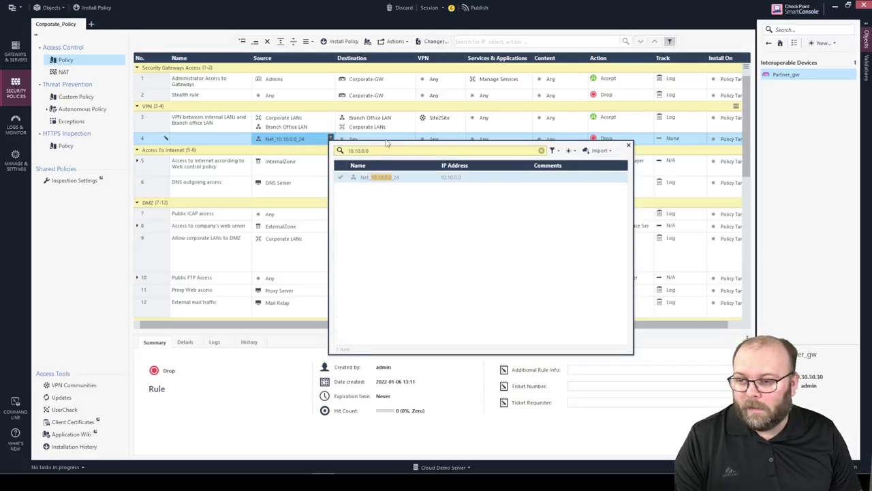
pyautogui.click(408, 139)
pyautogui.click(411, 140)
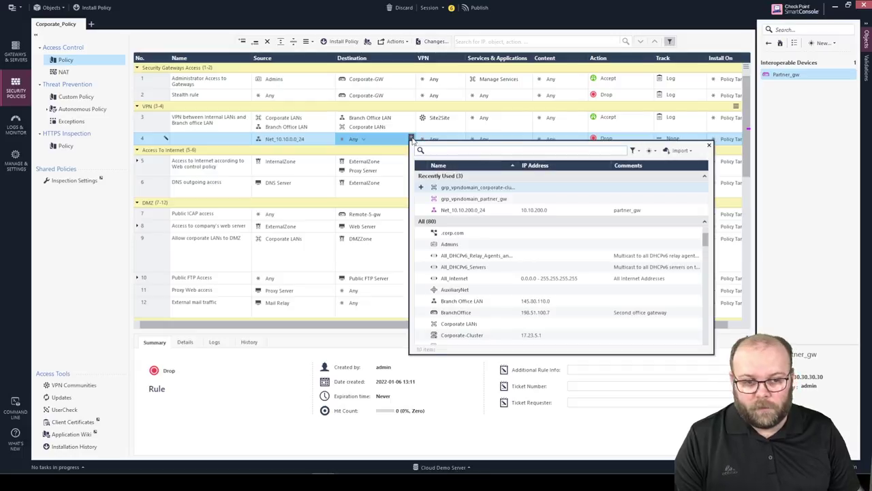
pyautogui.write('10.10.200')
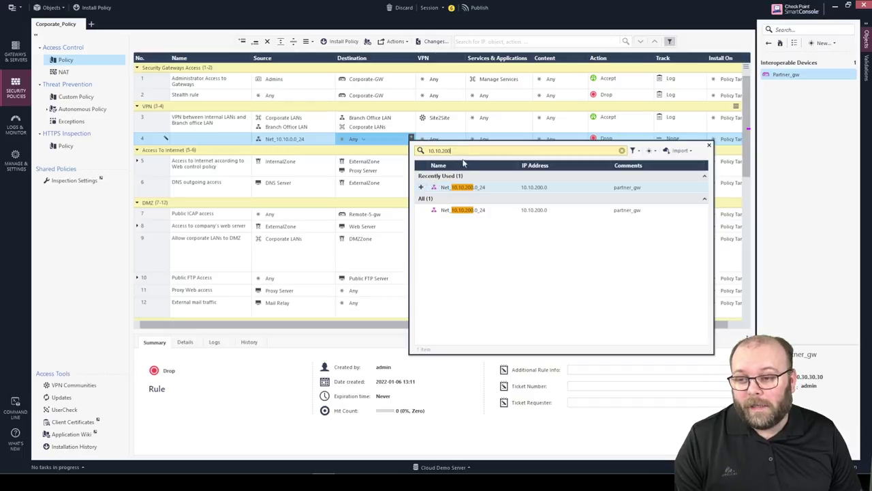
pyautogui.hotkey('ctrl', 'a')
pyautogui.press('BackSpace')
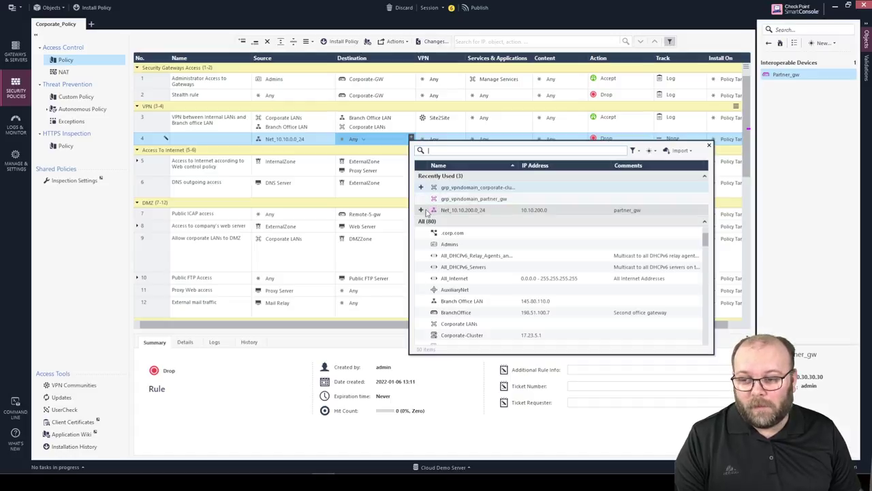
pyautogui.click(421, 211)
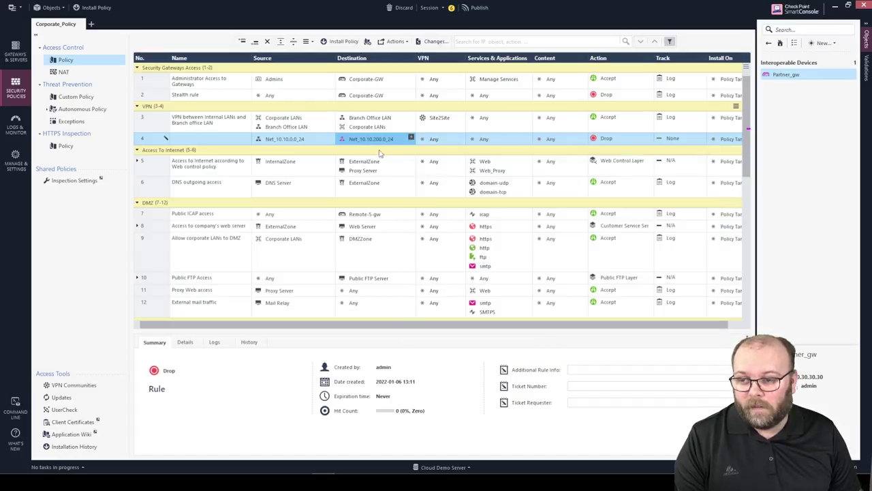
# Restrict rule 4's VPN match to the vpn-partnergw specific community.
pyautogui.click(450, 143)
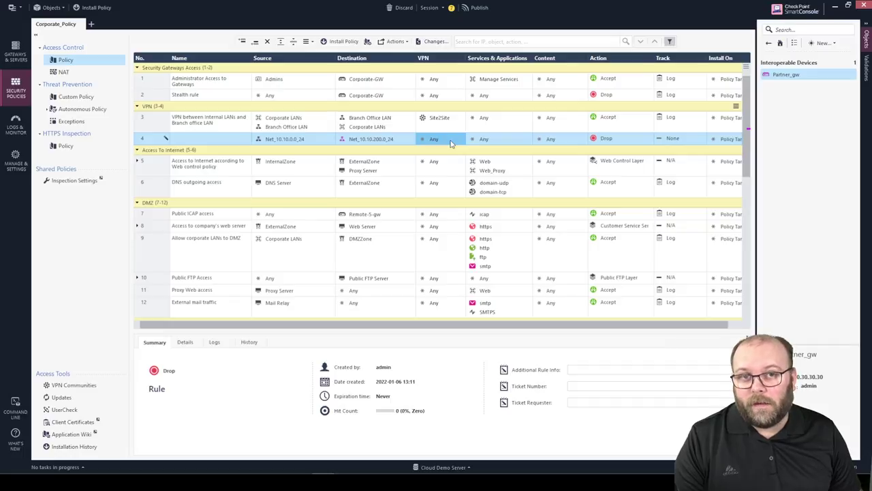
pyautogui.click(450, 143)
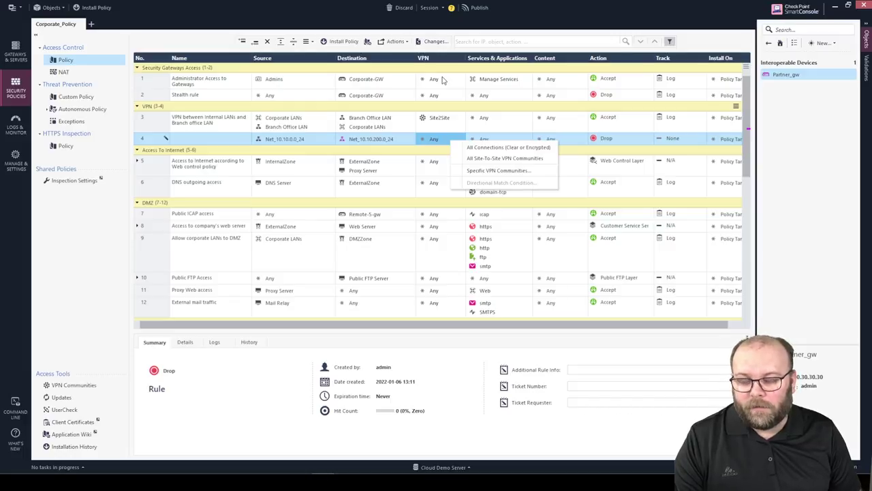
pyautogui.click(516, 172)
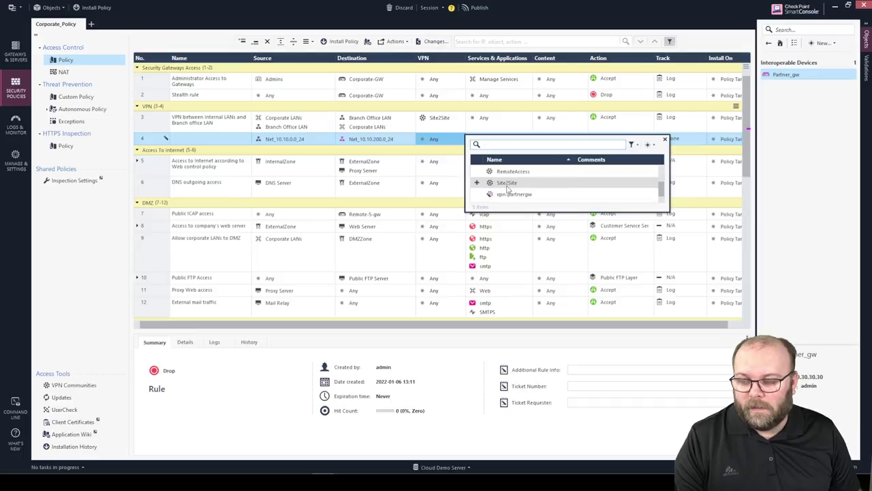
pyautogui.scroll(-2, 504, 190)
pyautogui.click(480, 195)
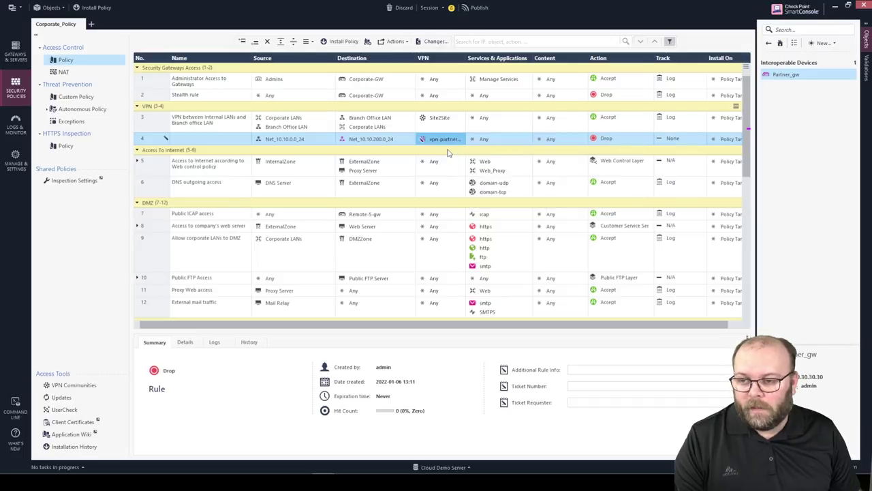
# Set rule 4's action to Accept and tracking to None.
pyautogui.click(603, 139)
pyautogui.click(627, 146)
pyautogui.click(672, 139)
pyautogui.click(678, 145)
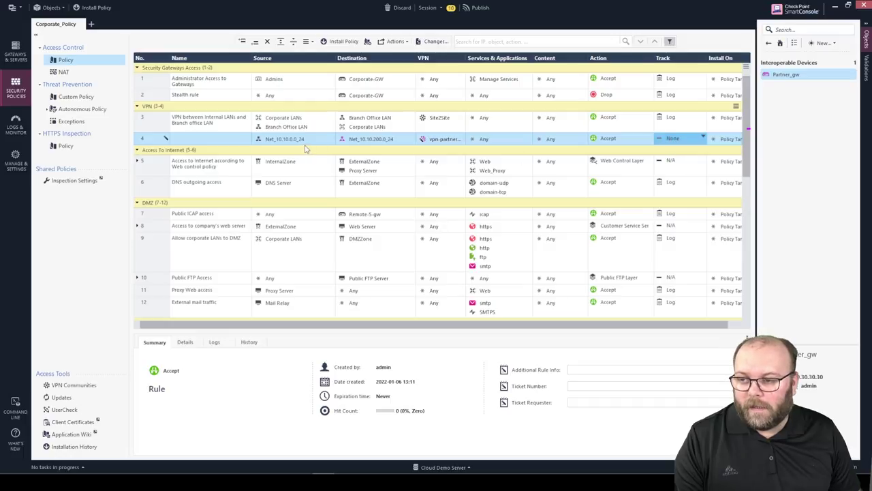
# Add Net_10.10.200.0_24 to rule 4's source, name it 'traffic within partner vpn', track Log.
pyautogui.moveTo(370, 142); pyautogui.dragTo(297, 143)
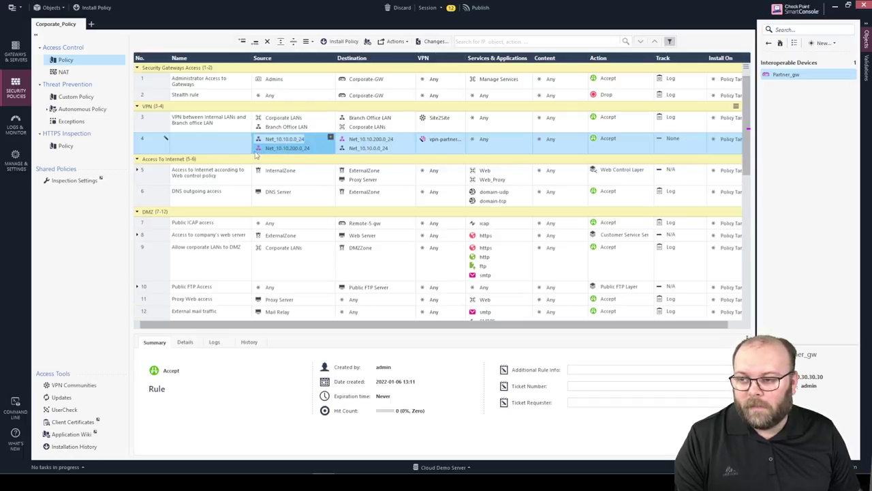
pyautogui.doubleClick(227, 145)
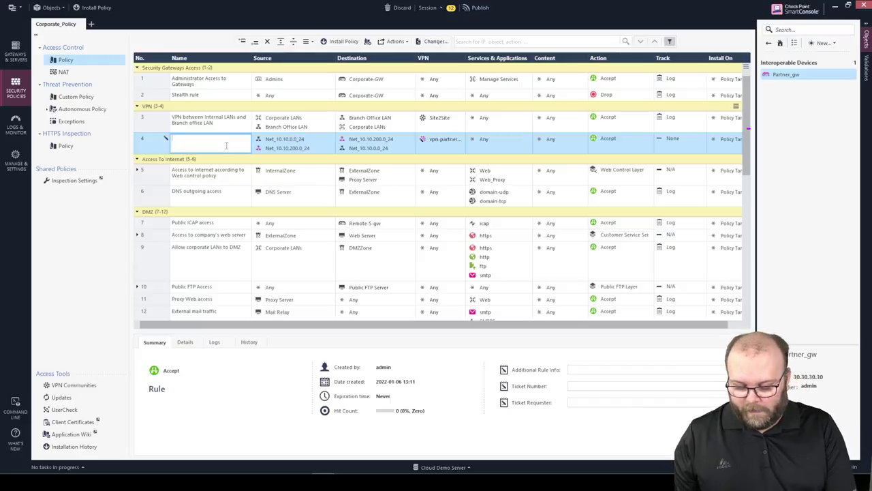
pyautogui.write('traffic within partner vpn')
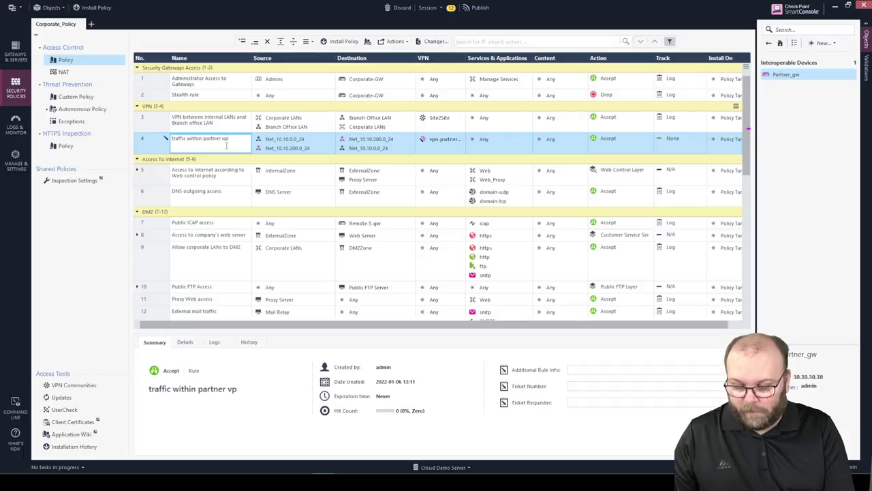
pyautogui.click(234, 125)
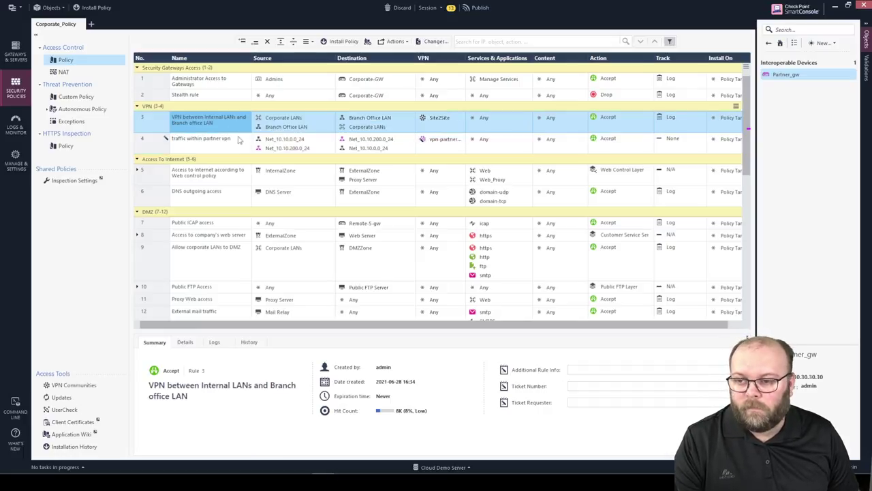
pyautogui.click(240, 151)
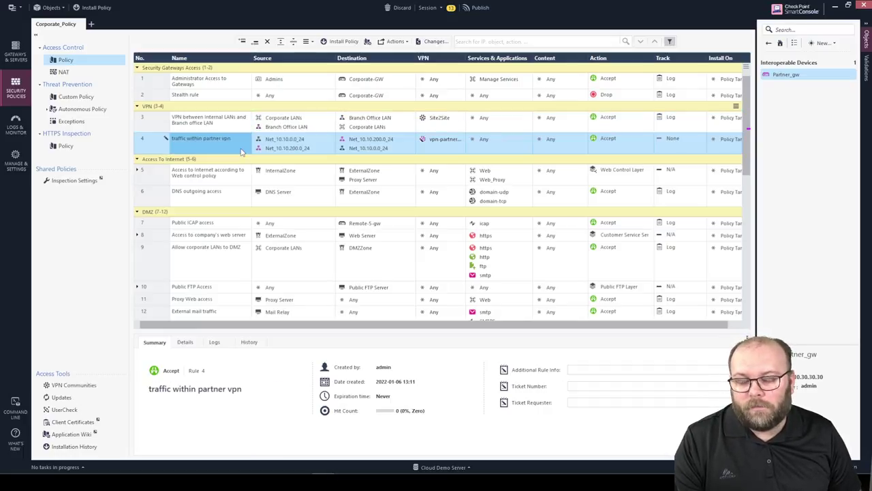
pyautogui.click(664, 141)
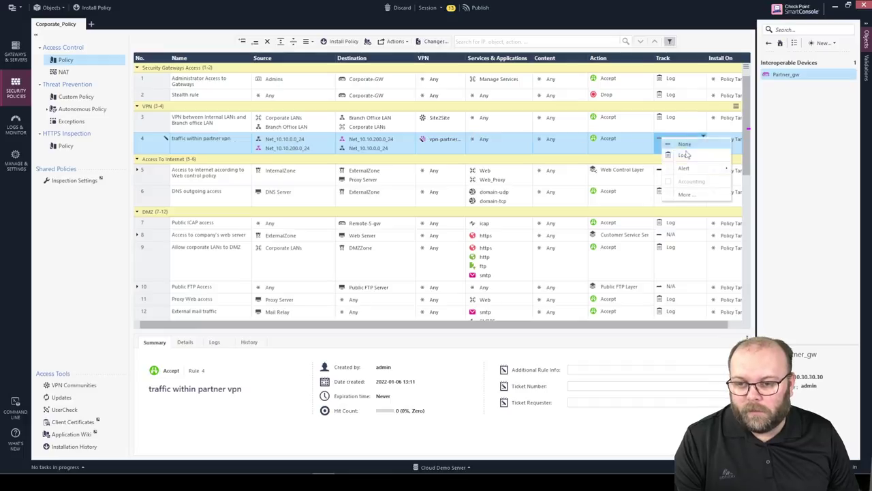
pyautogui.click(684, 156)
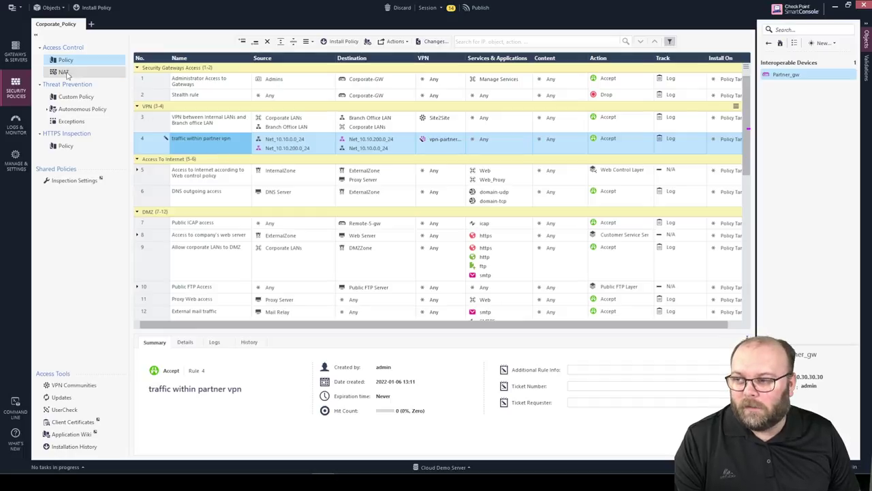
# In the NAT policy, add a section title 'Site to site tunnels' below rule 3.
pyautogui.click(64, 72)
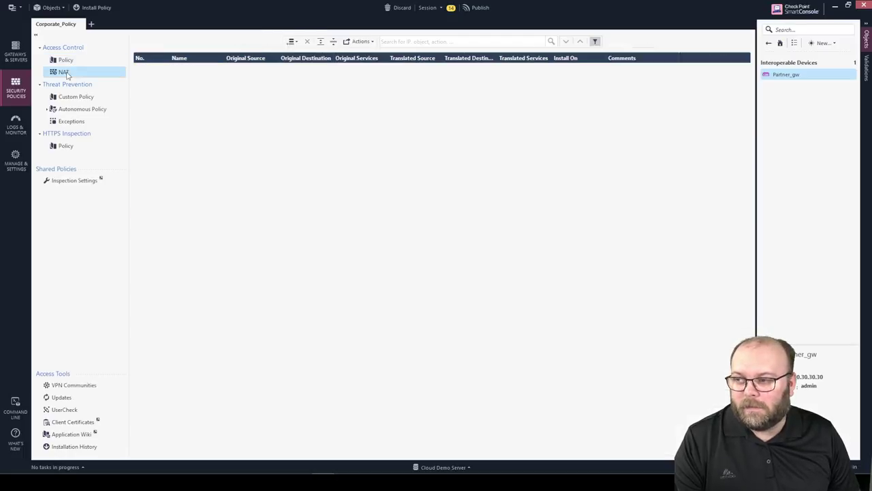
pyautogui.rightClick(162, 111)
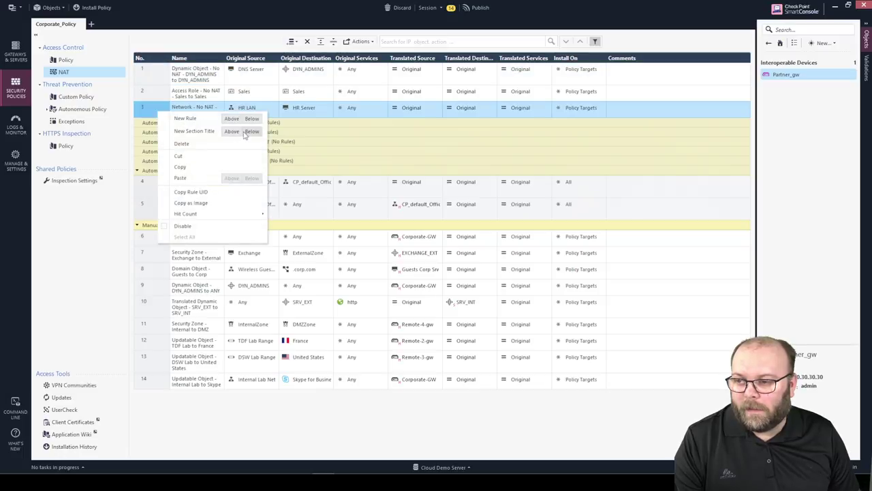
pyautogui.click(251, 132)
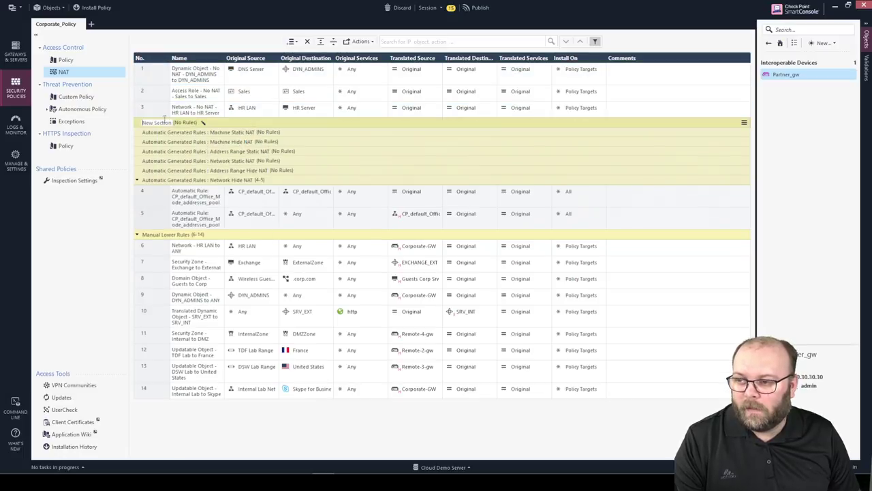
pyautogui.write('Site')
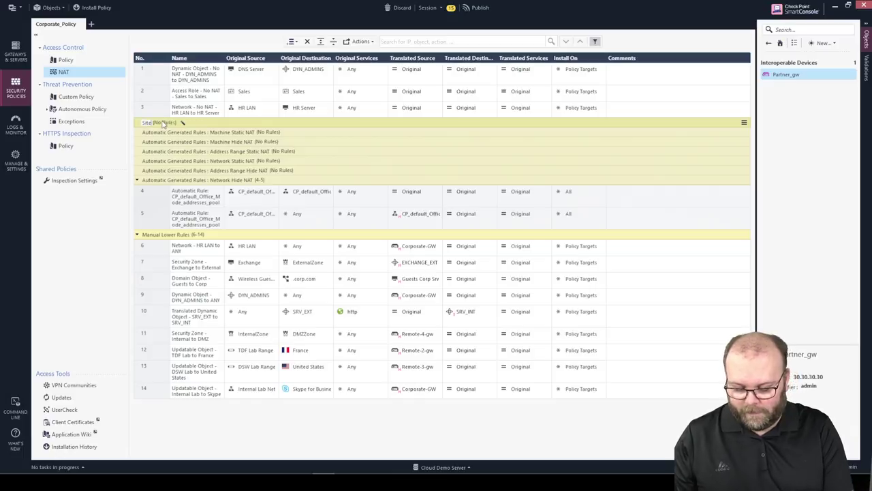
pyautogui.write(' to site tunnels')
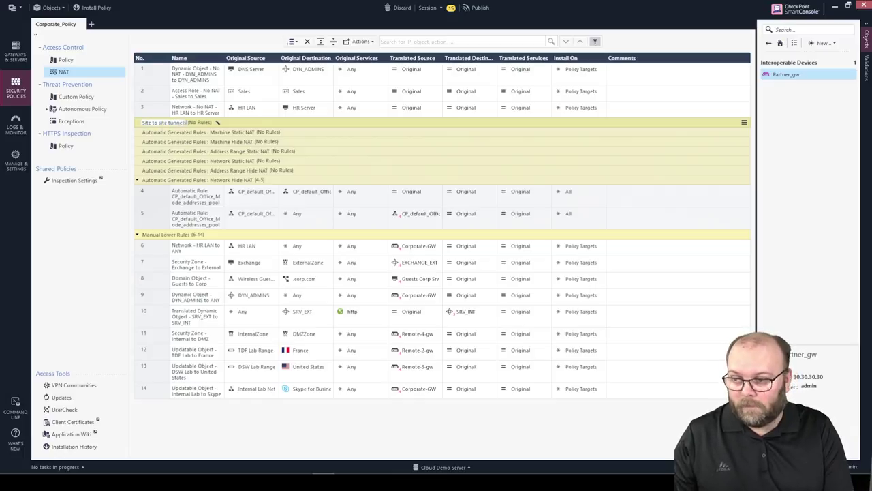
# Add NAT rule 4 from grp_vpndomain_partner_gw to grp_vpndomain_corporate-cluster in the section.
pyautogui.rightClick(232, 125)
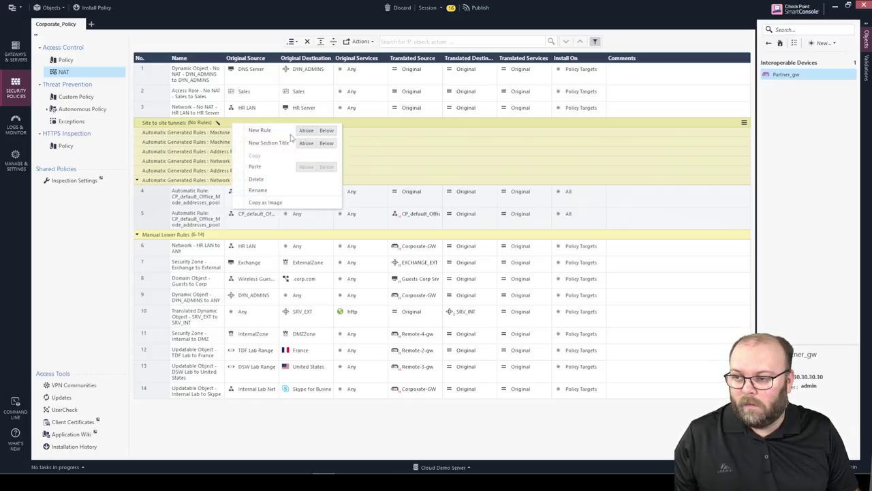
pyautogui.click(327, 131)
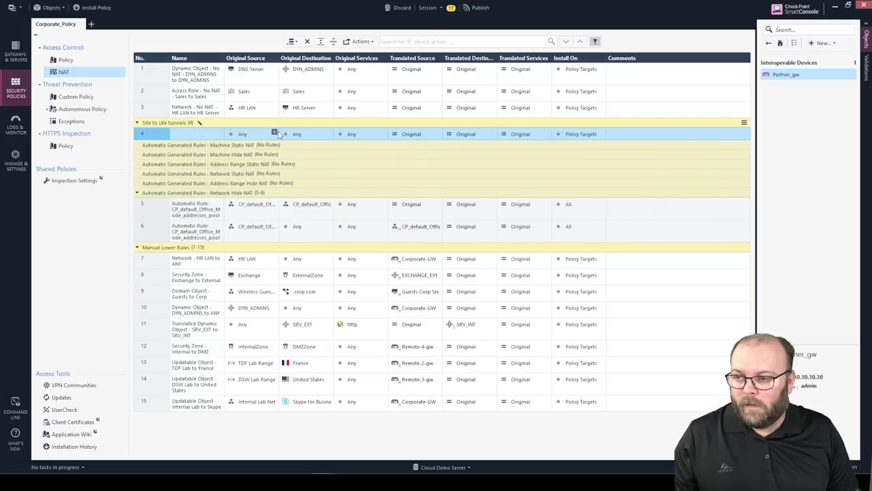
pyautogui.click(274, 133)
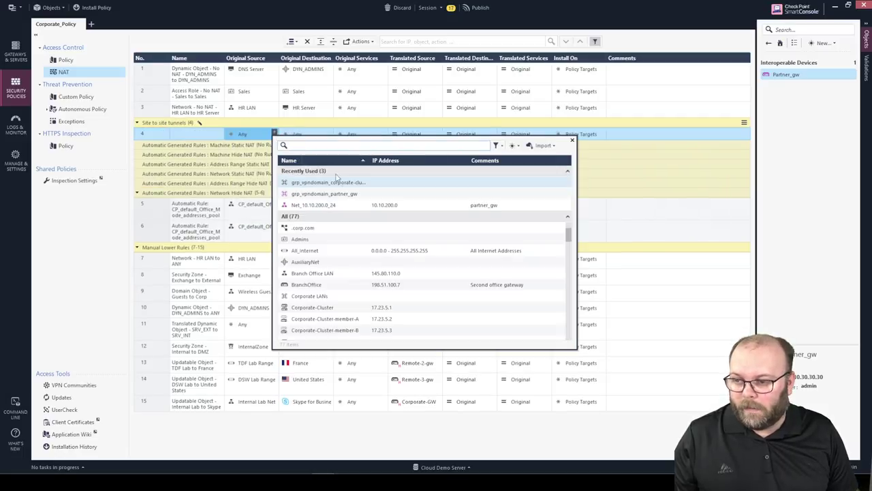
pyautogui.click(345, 194)
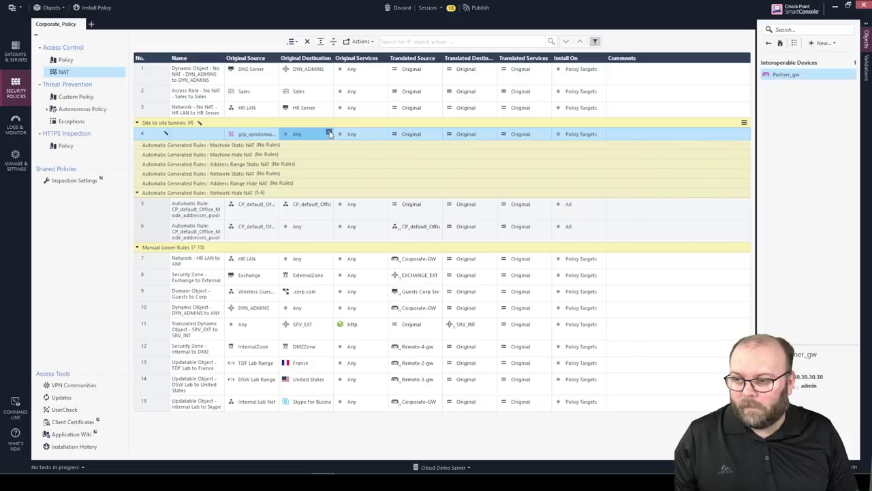
pyautogui.click(329, 132)
pyautogui.click(389, 182)
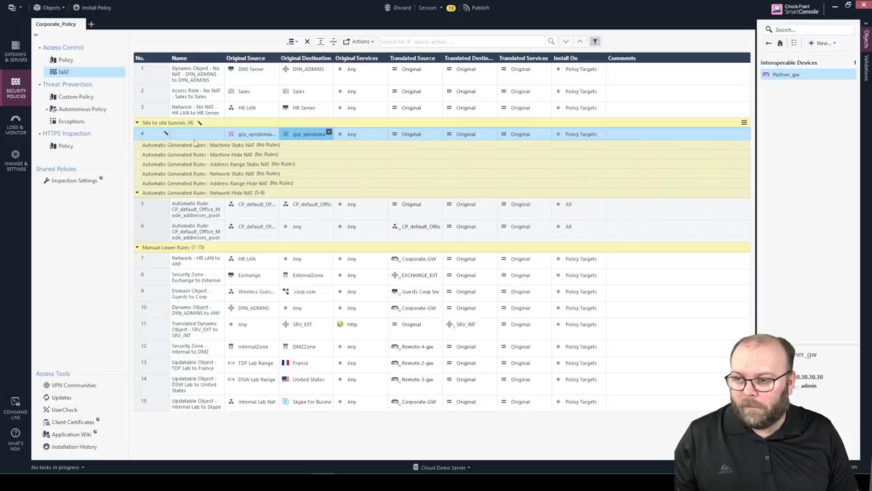
# Add NAT rule 5 below with the two groups swapped and widen the Original Source column.
pyautogui.rightClick(152, 135)
pyautogui.click(249, 143)
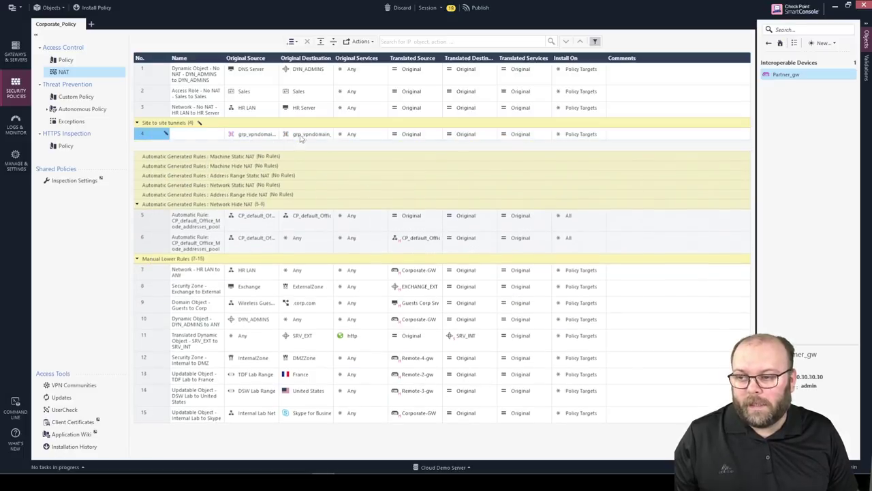
pyautogui.moveTo(304, 138); pyautogui.dragTo(265, 148)
pyautogui.moveTo(265, 139); pyautogui.dragTo(304, 150)
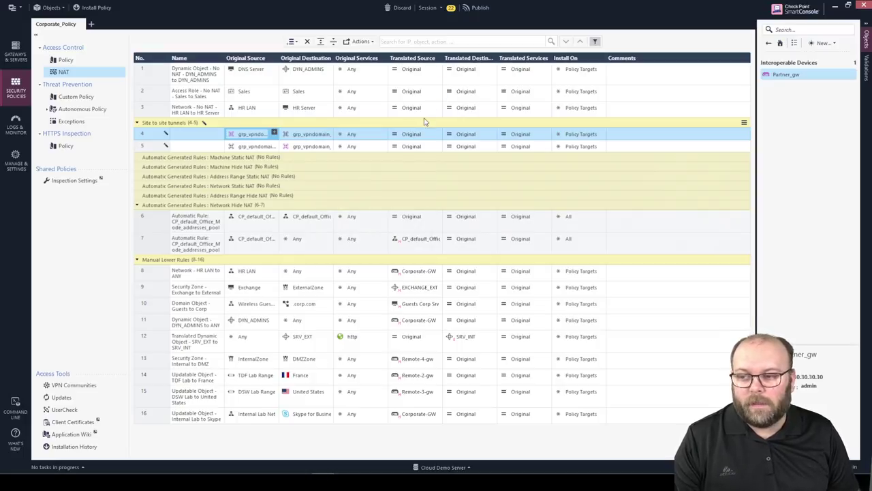
pyautogui.moveTo(278, 60); pyautogui.dragTo(328, 60)
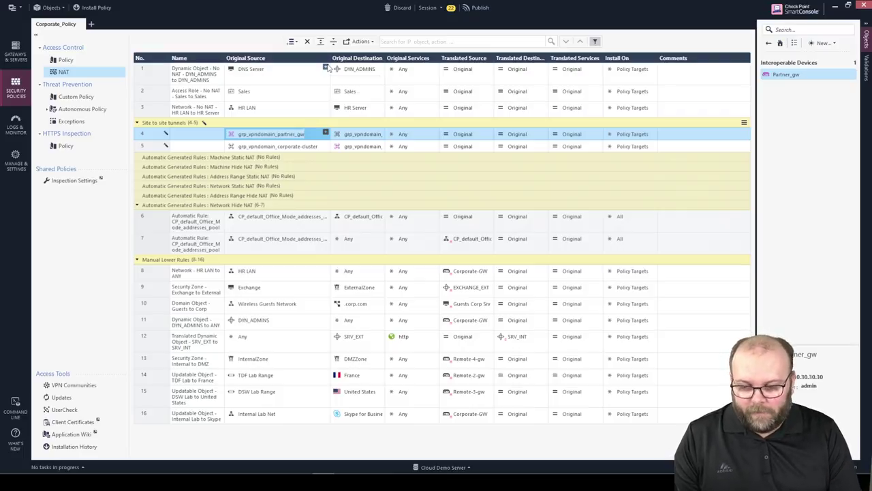
pyautogui.click(171, 277)
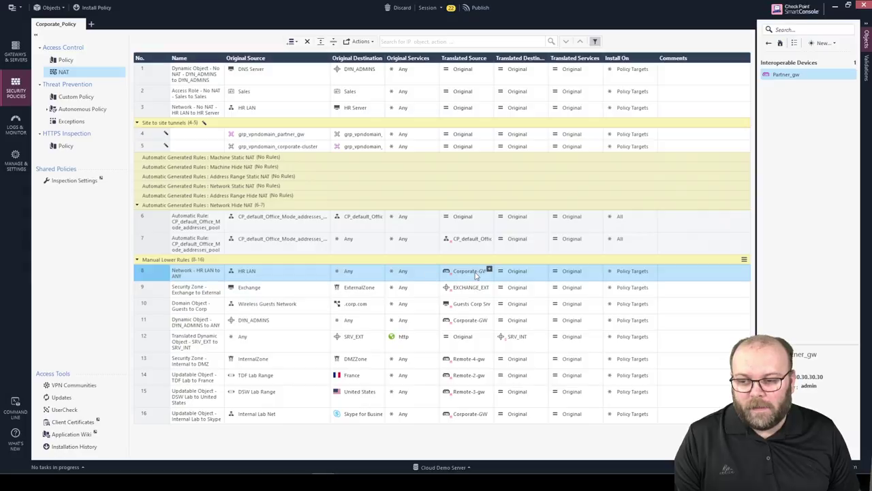
pyautogui.moveTo(473, 274)
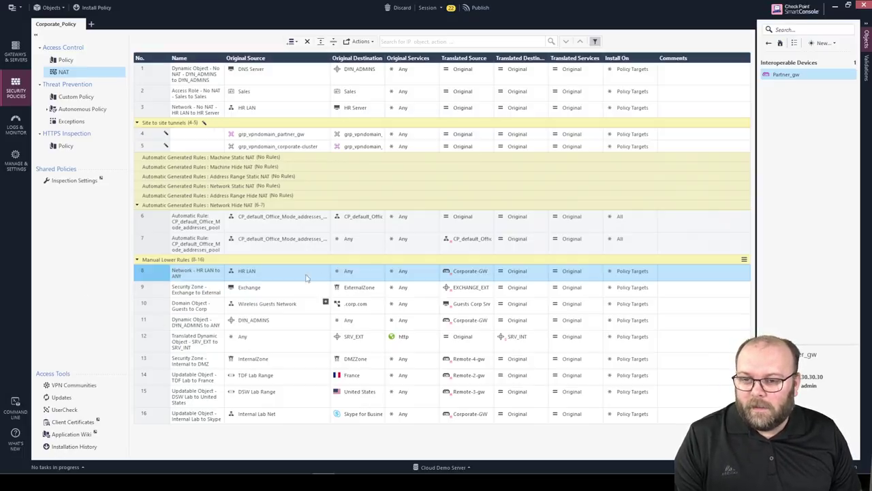
# Inspect Partner_gw (30.30.30.30) topology and the grp_vpndomain_partner_gw group details.
pyautogui.doubleClick(783, 75)
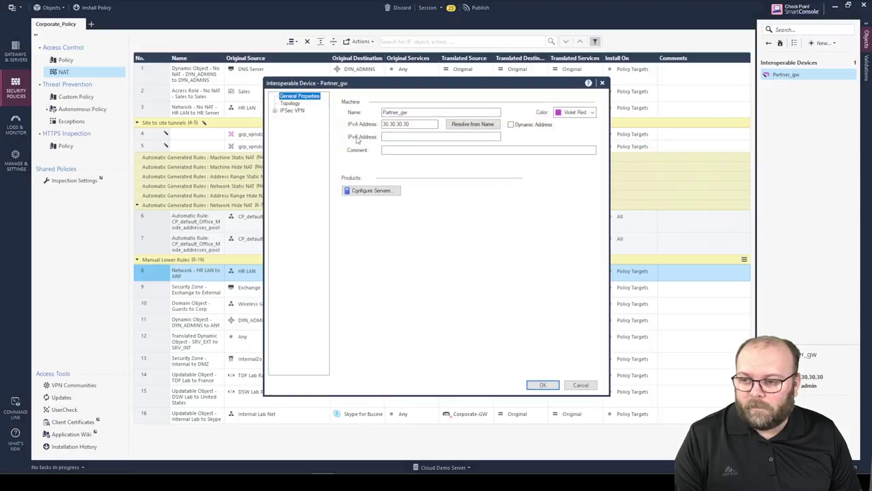
pyautogui.moveTo(416, 125); pyautogui.dragTo(356, 122)
pyautogui.click(289, 103)
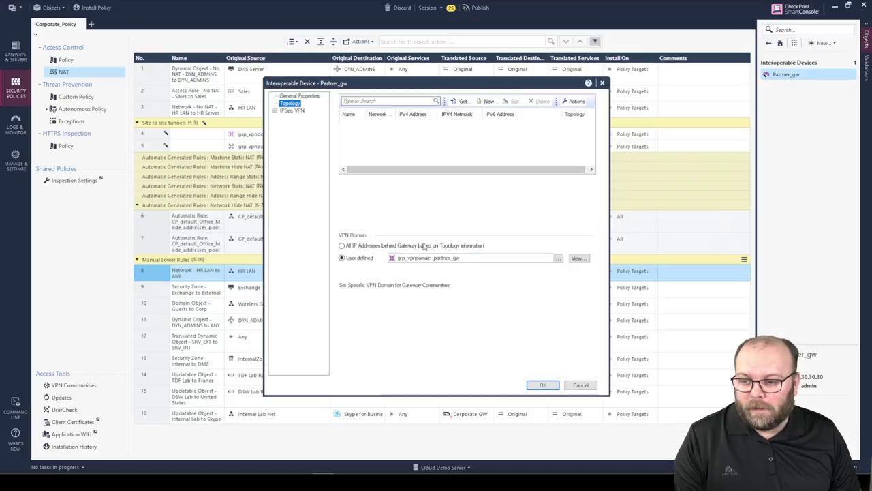
pyautogui.click(579, 259)
pyautogui.click(593, 268)
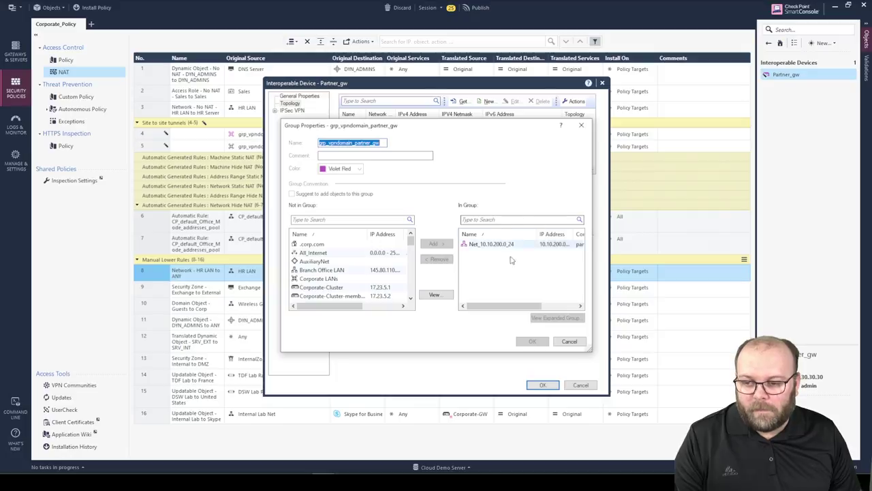
# Close both dialogs unchanged and list the 13 Gateways and Servers objects.
pyautogui.click(569, 341)
pyautogui.click(584, 387)
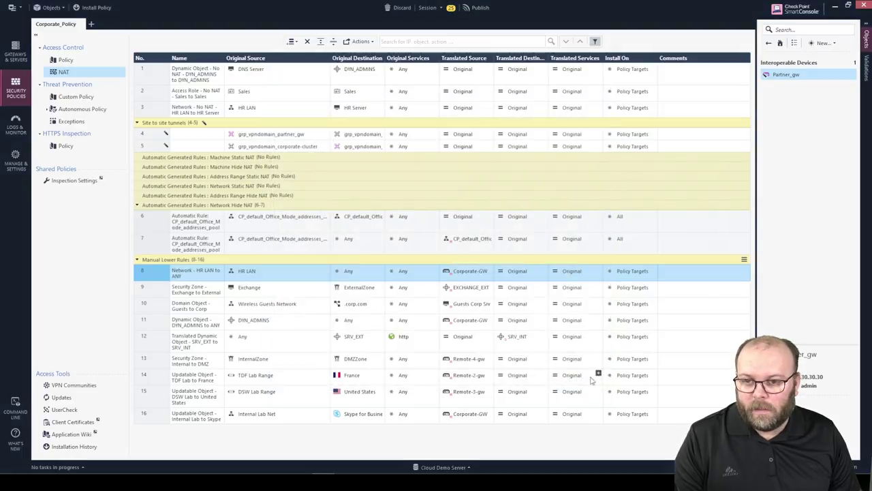
pyautogui.click(770, 43)
pyautogui.click(794, 75)
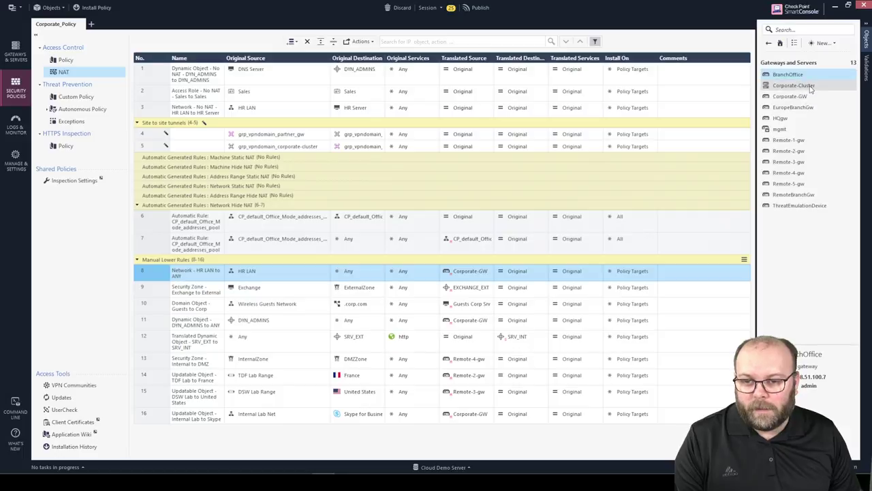
pyautogui.doubleClick(794, 85)
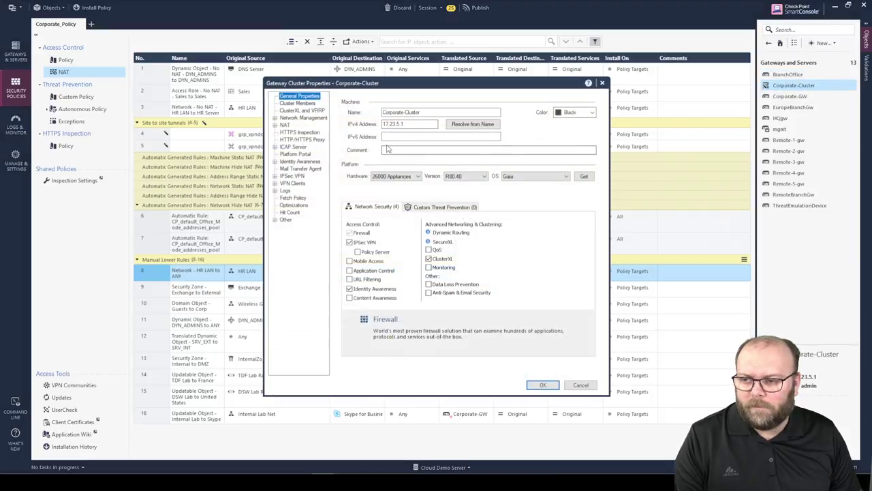
pyautogui.click(403, 124)
pyautogui.moveTo(402, 124); pyautogui.dragTo(370, 127)
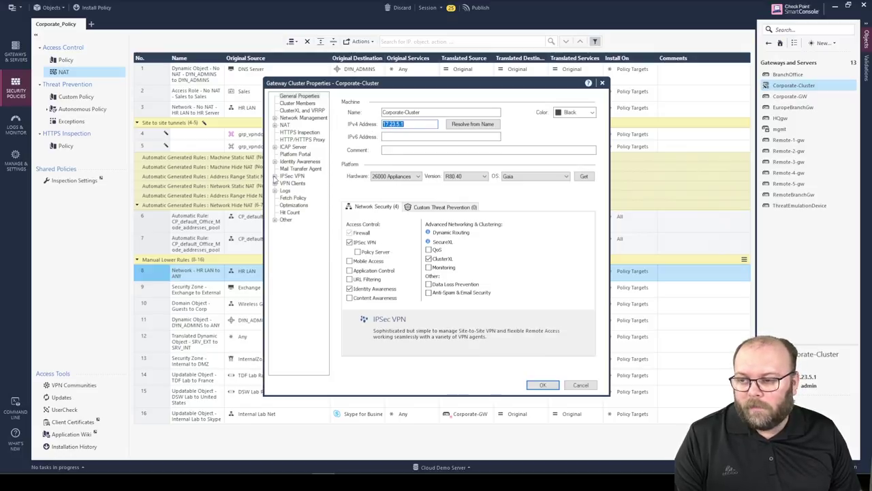
pyautogui.click(275, 177)
pyautogui.click(298, 184)
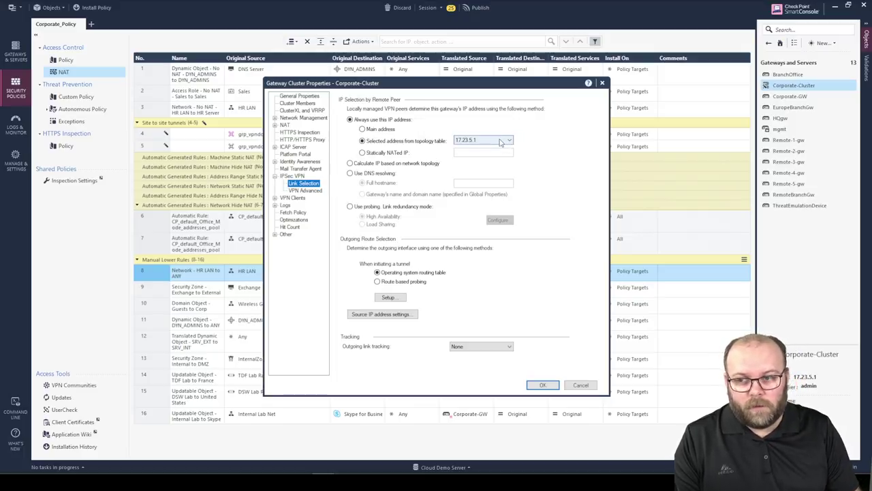
pyautogui.click(275, 118)
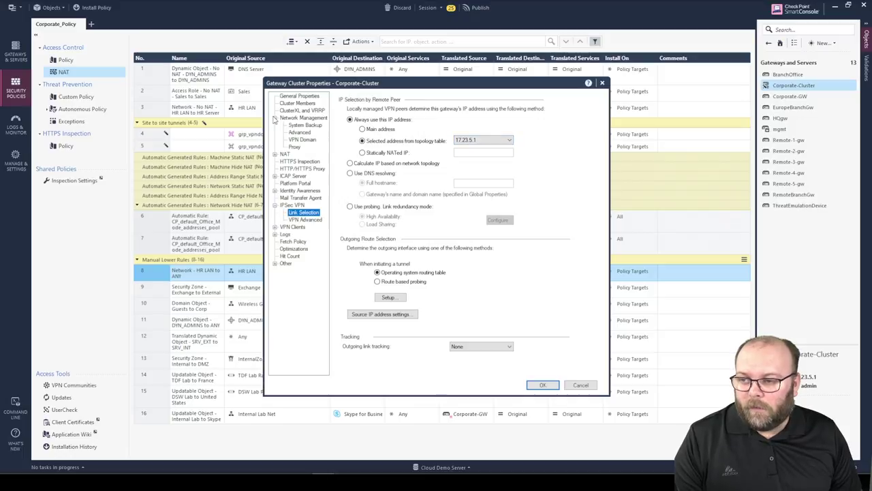
pyautogui.click(304, 118)
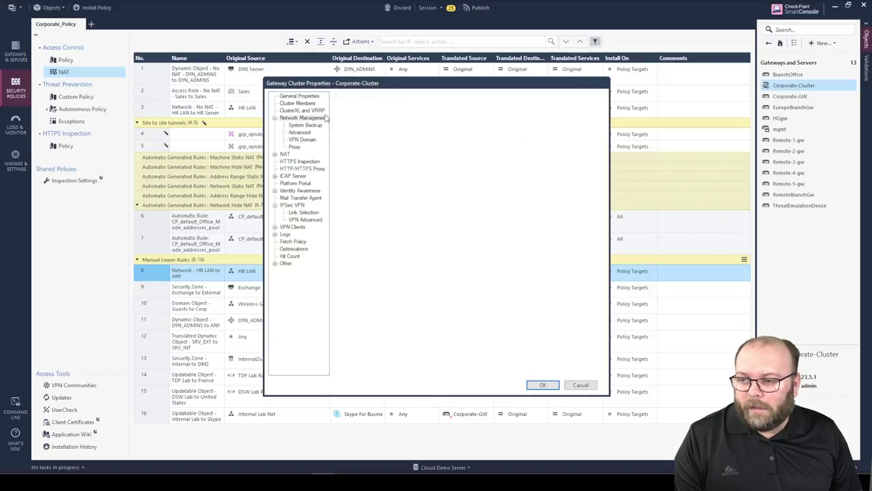
pyautogui.click(302, 140)
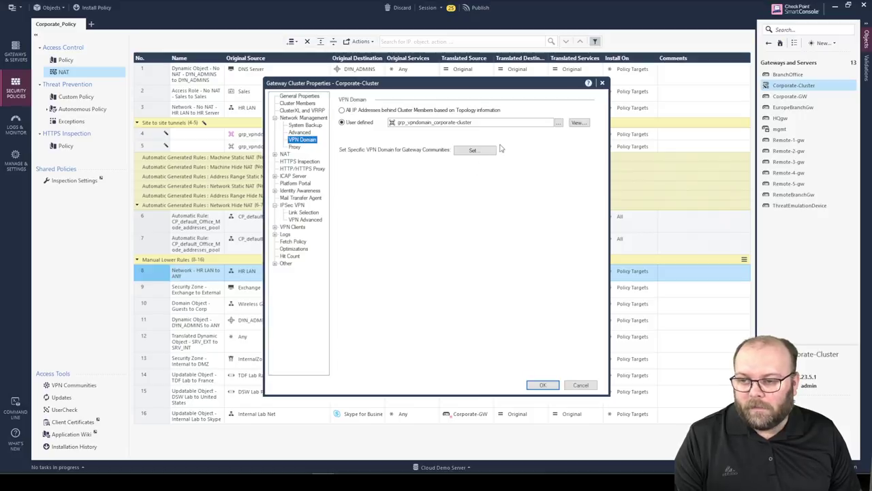
pyautogui.click(588, 124)
pyautogui.click(592, 134)
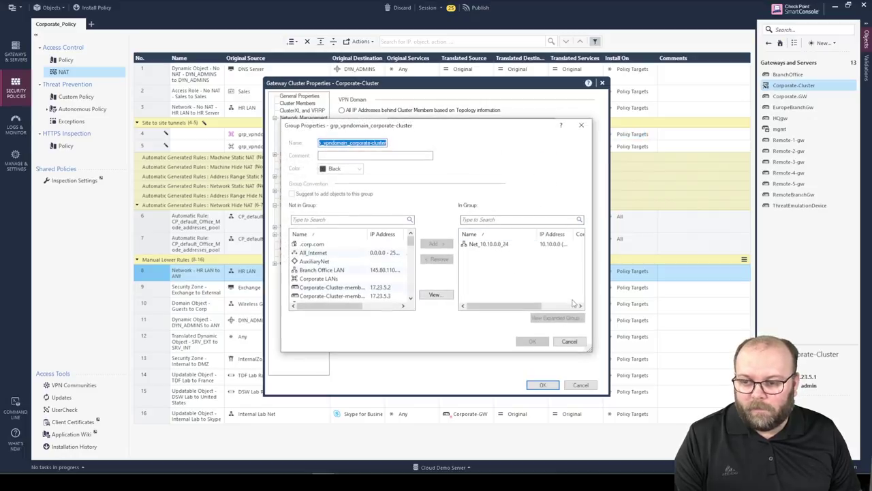
pyautogui.click(574, 342)
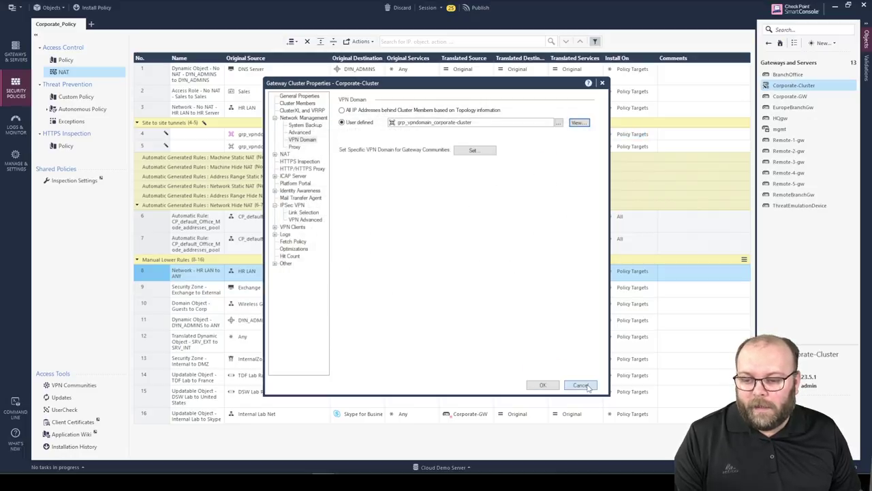
pyautogui.click(581, 385)
pyautogui.click(572, 376)
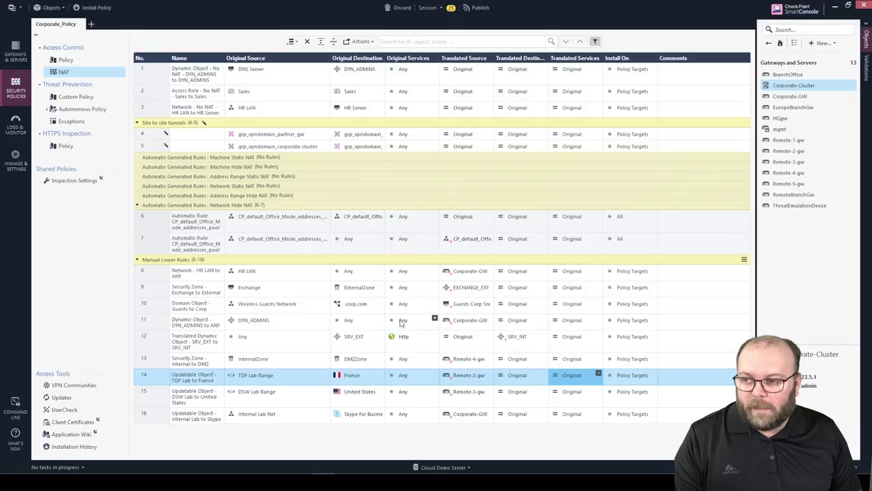
# Review the vpn-partnergw community's Encryption, Shared Secret and Advanced settings.
pyautogui.click(71, 385)
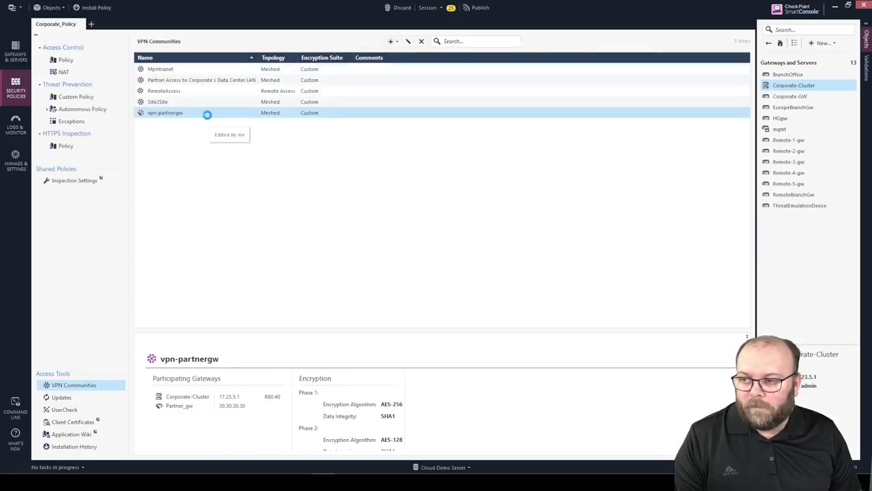
pyautogui.doubleClick(173, 114)
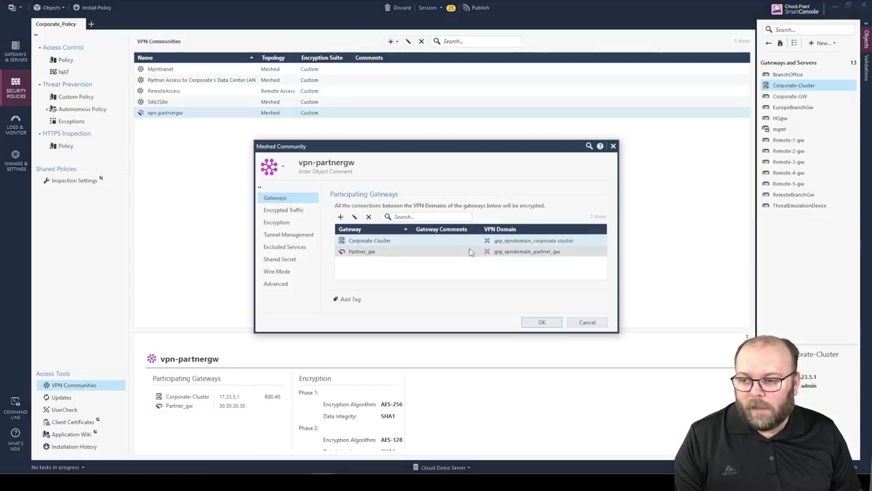
pyautogui.click(278, 223)
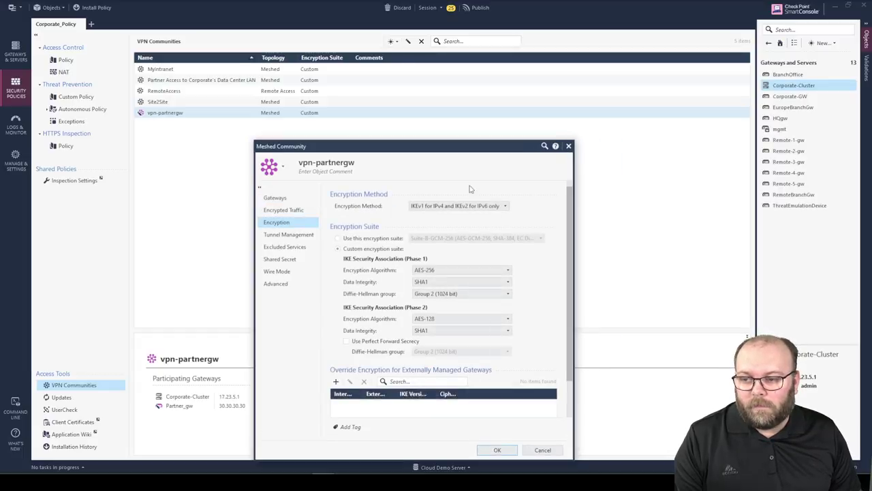
pyautogui.click(280, 260)
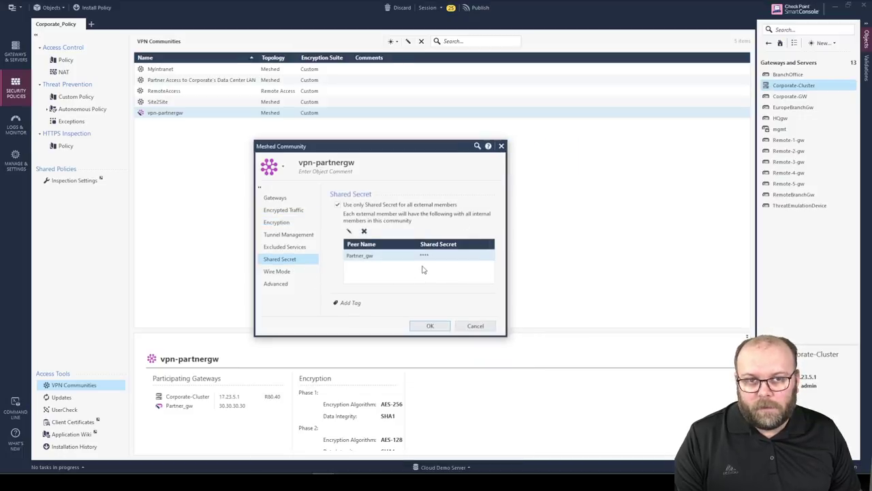
pyautogui.click(295, 285)
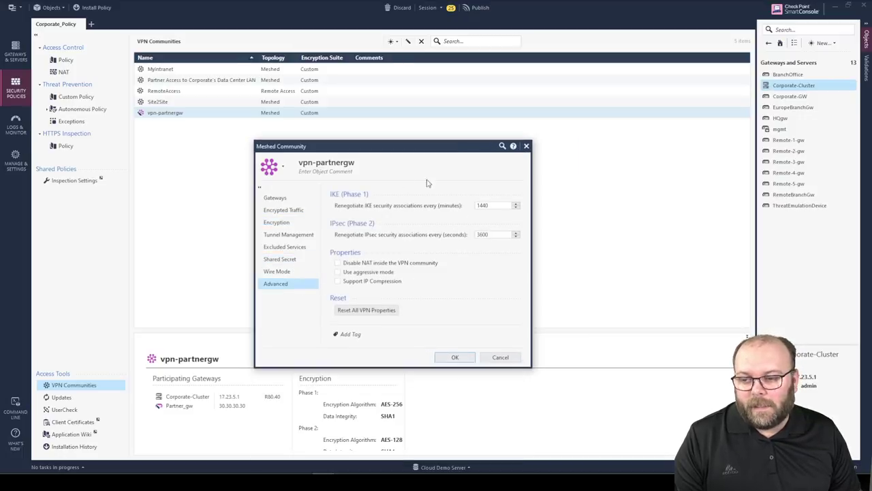
# Close the community settings unchanged and publish the session's 25 draft changes.
pyautogui.click(501, 357)
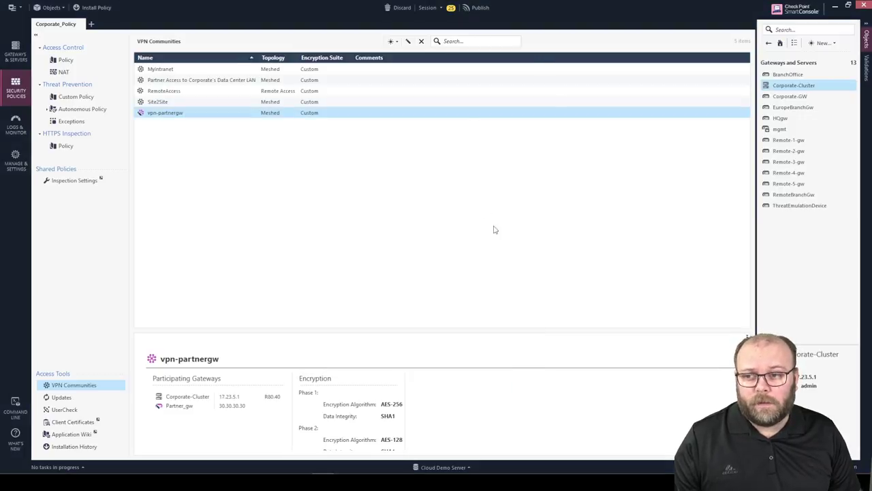
pyautogui.click(481, 7)
pyautogui.click(476, 300)
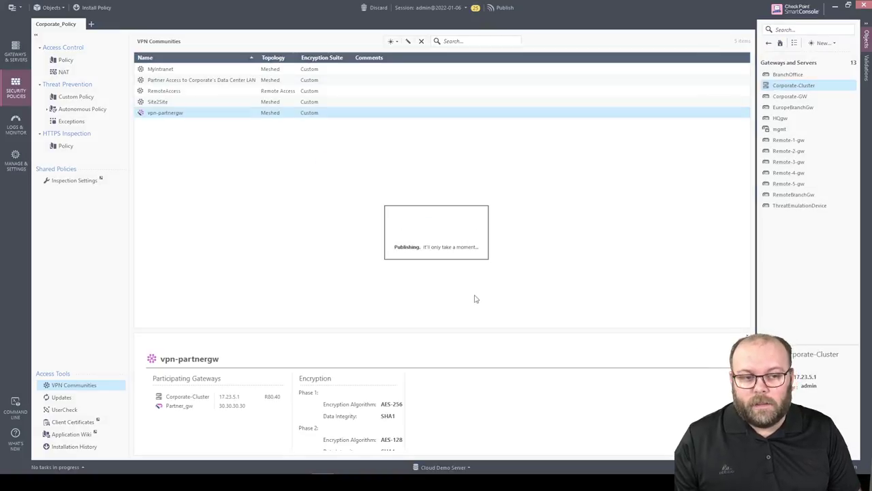